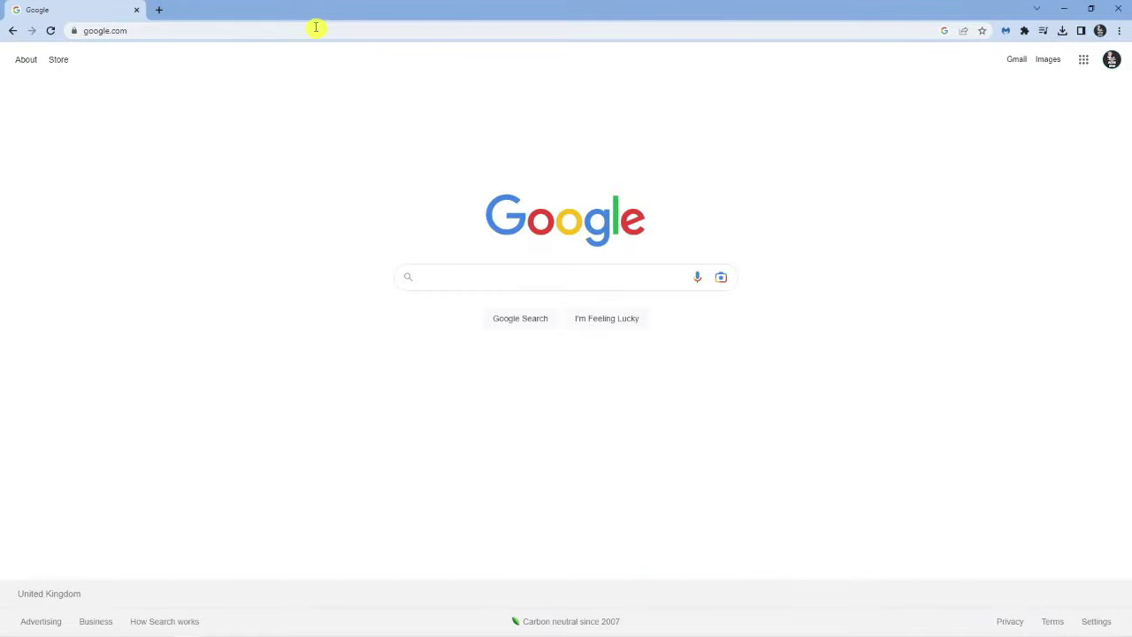
# Enter clownfish-translator.com/voicechanger in Chrome's address bar to load the Clownfish site.
pyautogui.click(316, 28)
pyautogui.write('clownfish')
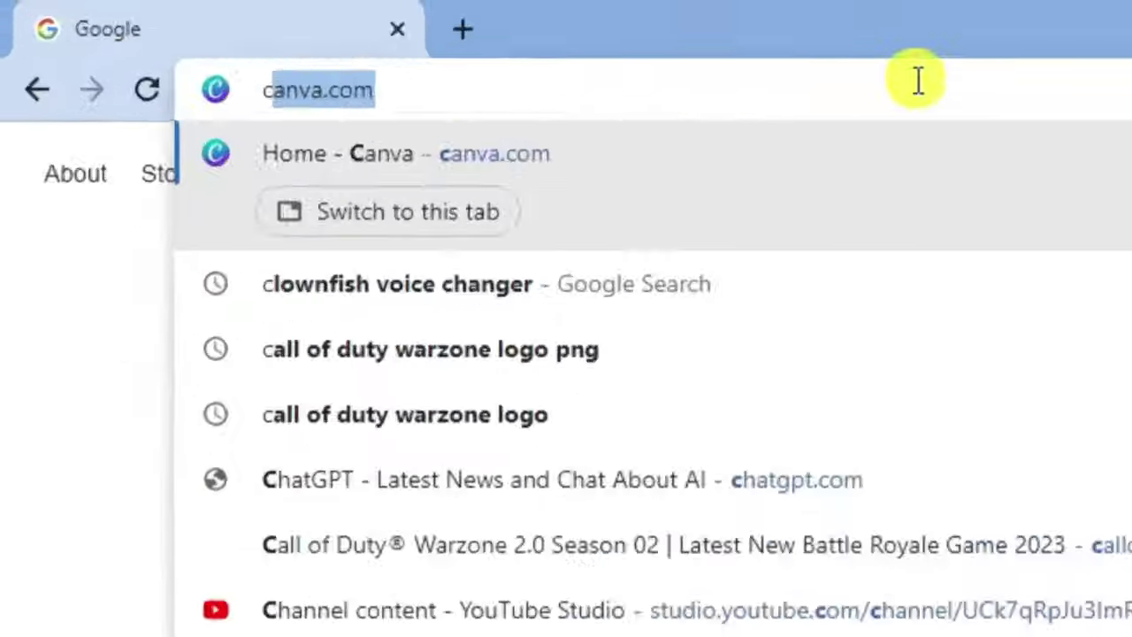
pyautogui.write('-tran')
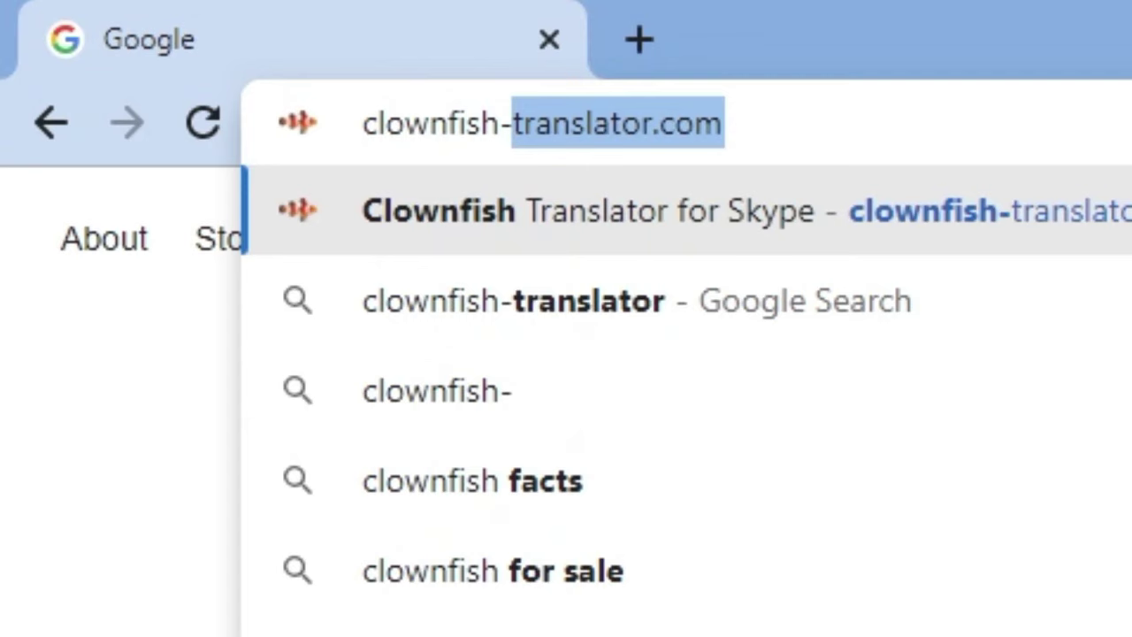
pyautogui.write('slator.com')
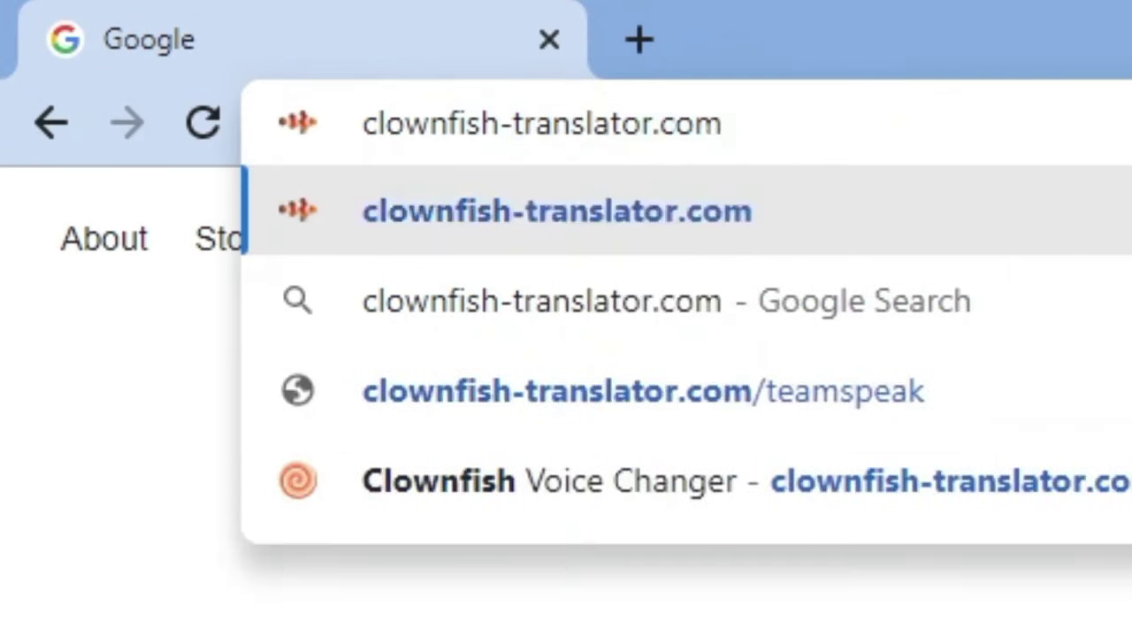
pyautogui.write('/')
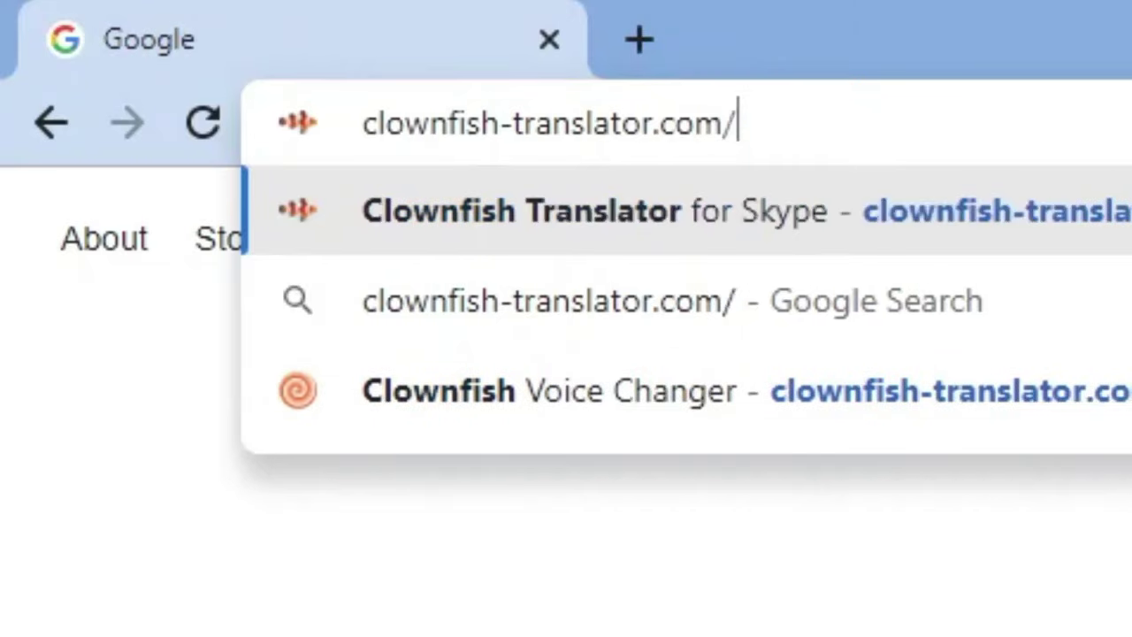
pyautogui.write('voice')
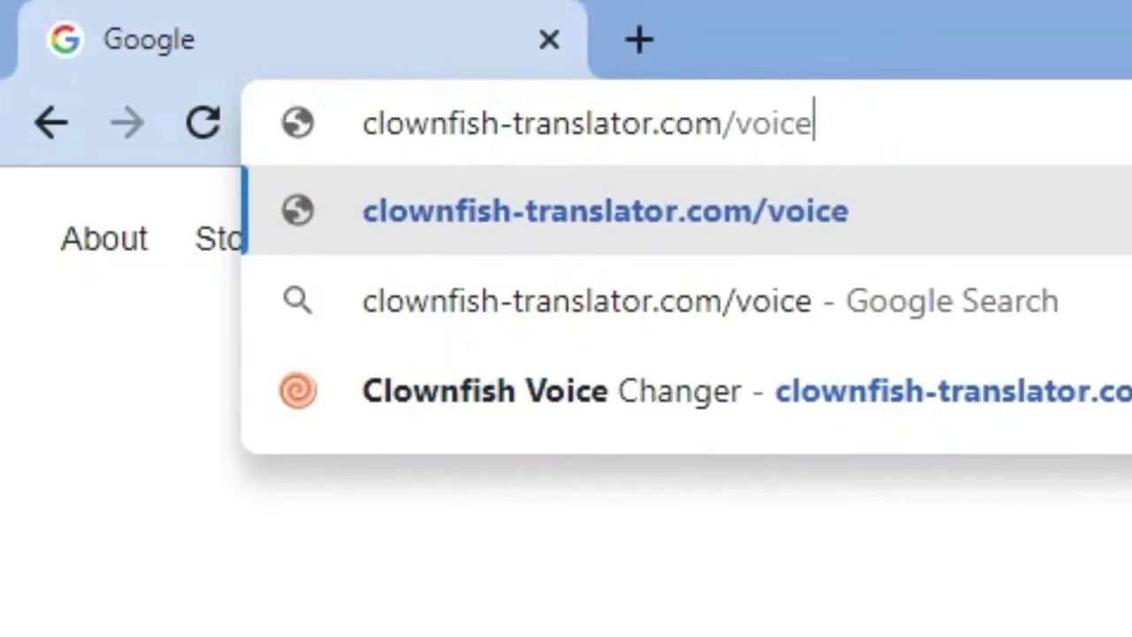
pyautogui.write('changer')
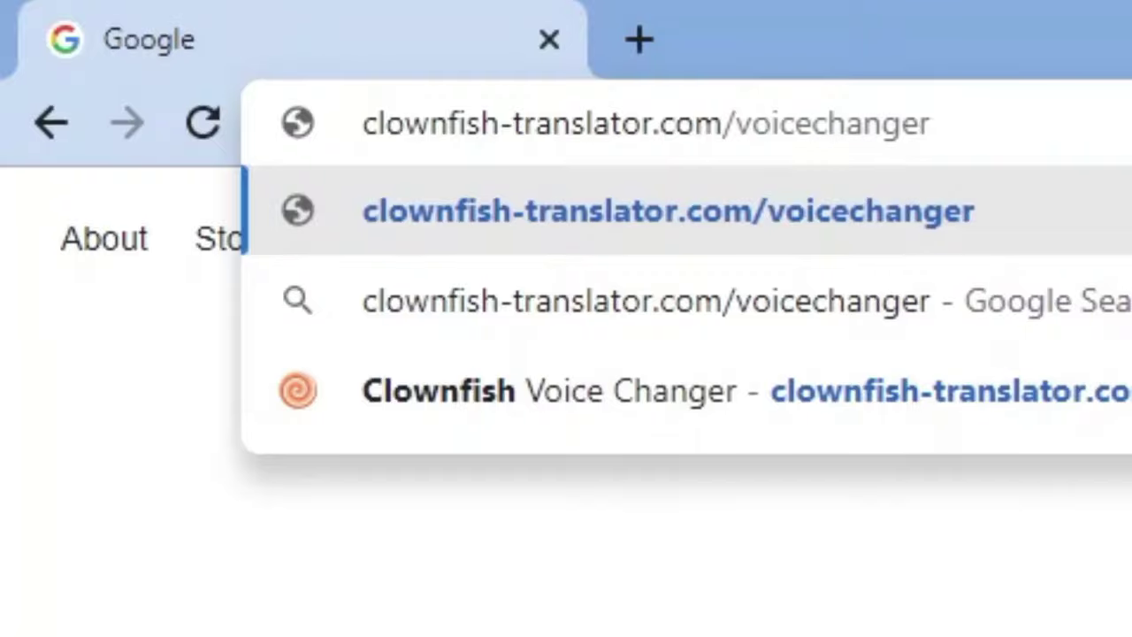
pyautogui.press('Return')
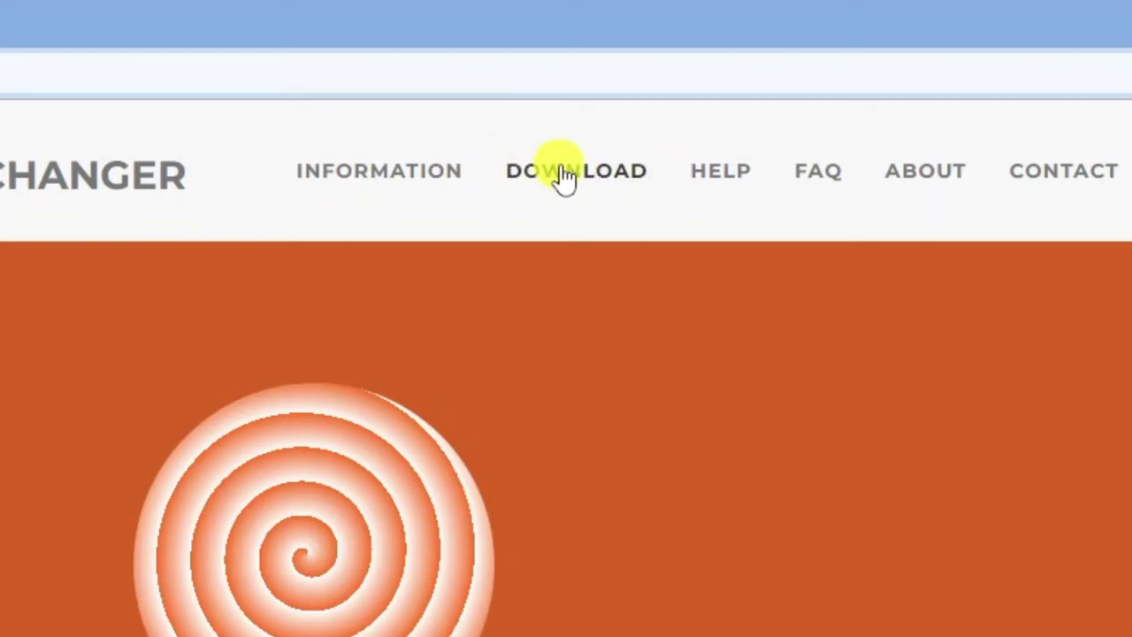
# From the DOWNLOAD page, get VoiceChanger64(1.75).exe using the first Download 64bit (32bit VST) button.
pyautogui.click(566, 173)
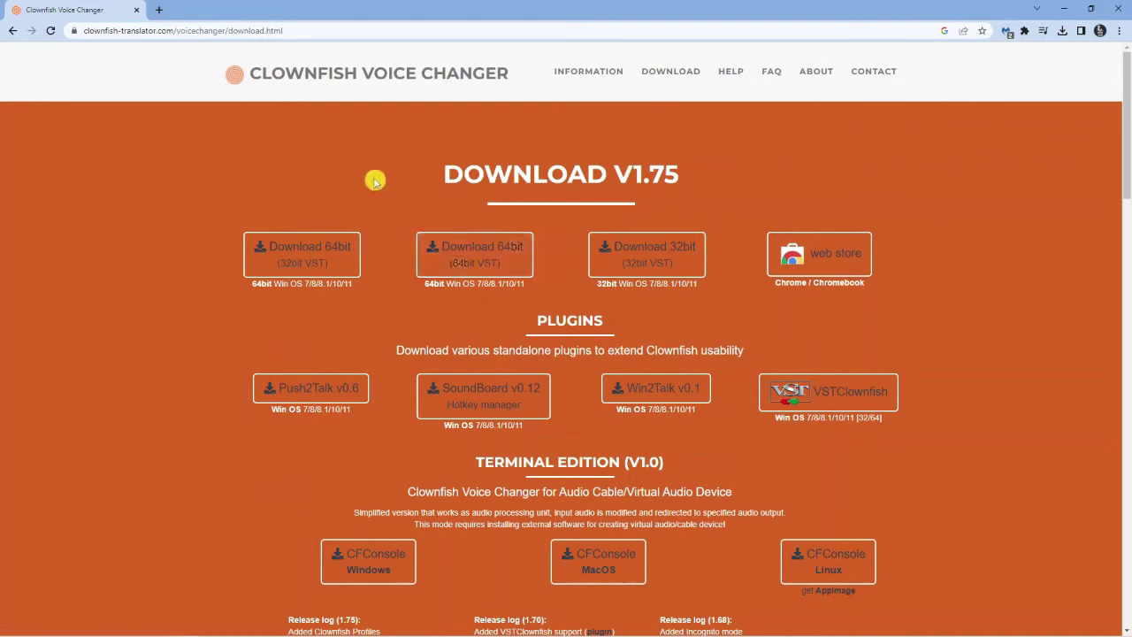
pyautogui.click(336, 262)
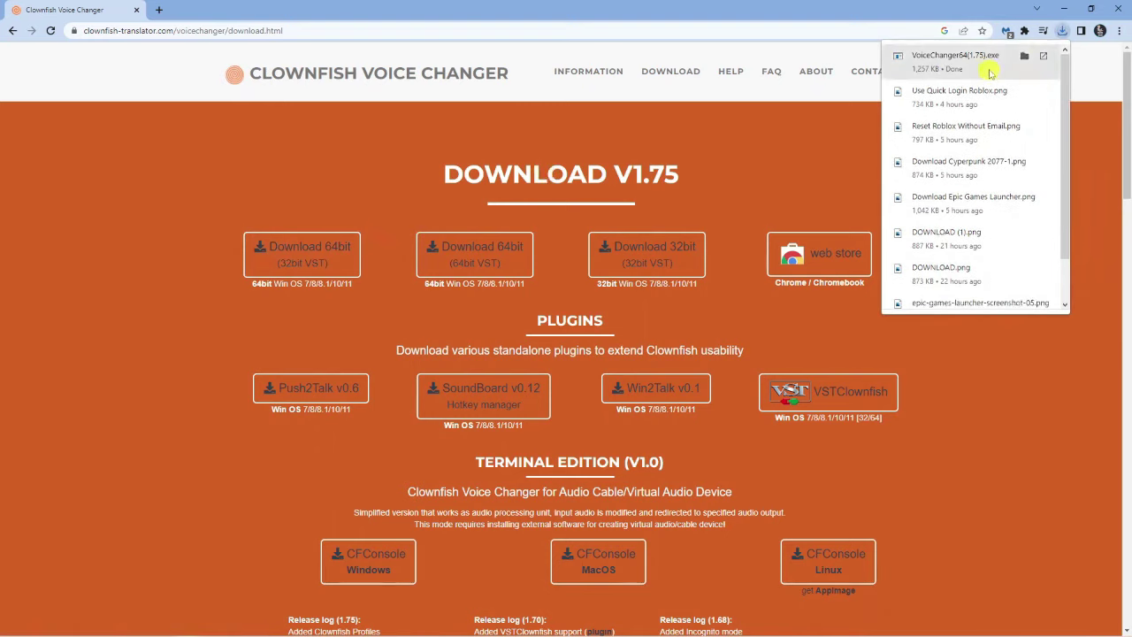
pyautogui.moveTo(970, 59)
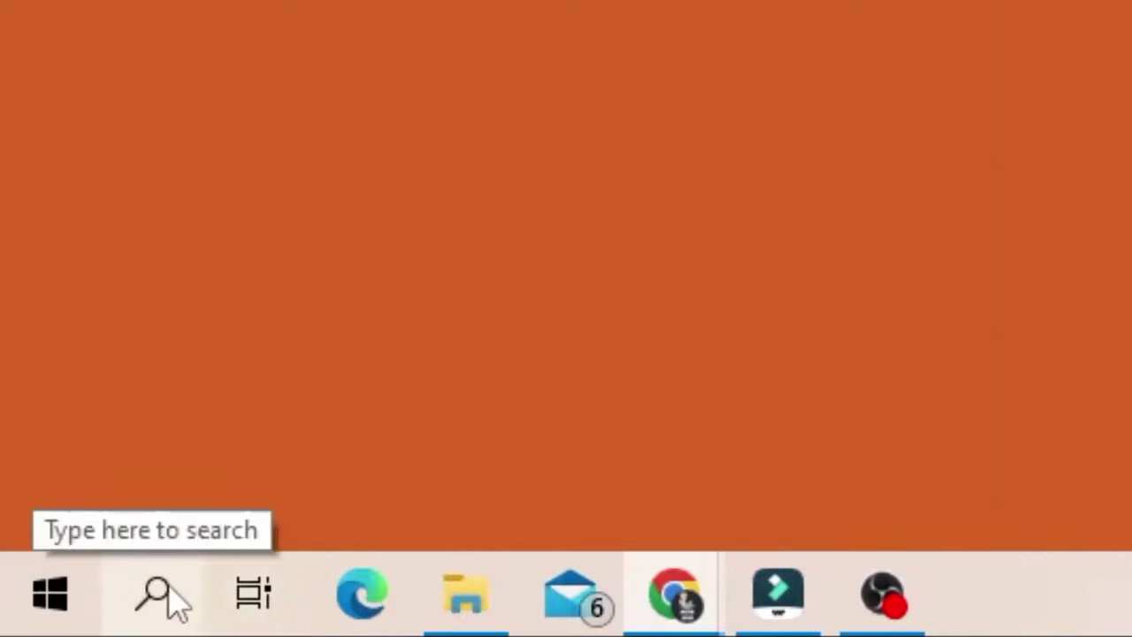
# Run VoiceChanger64(1.75).exe from Chrome's recent downloads list.
pyautogui.click(170, 593)
pyautogui.write('do')
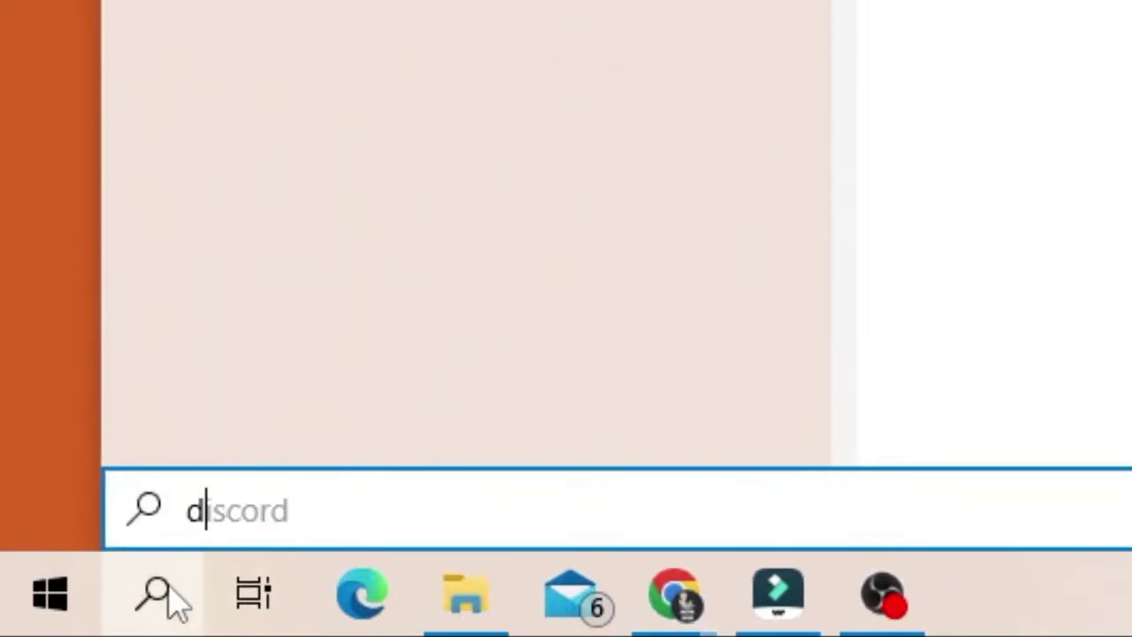
pyautogui.write('wnlo')
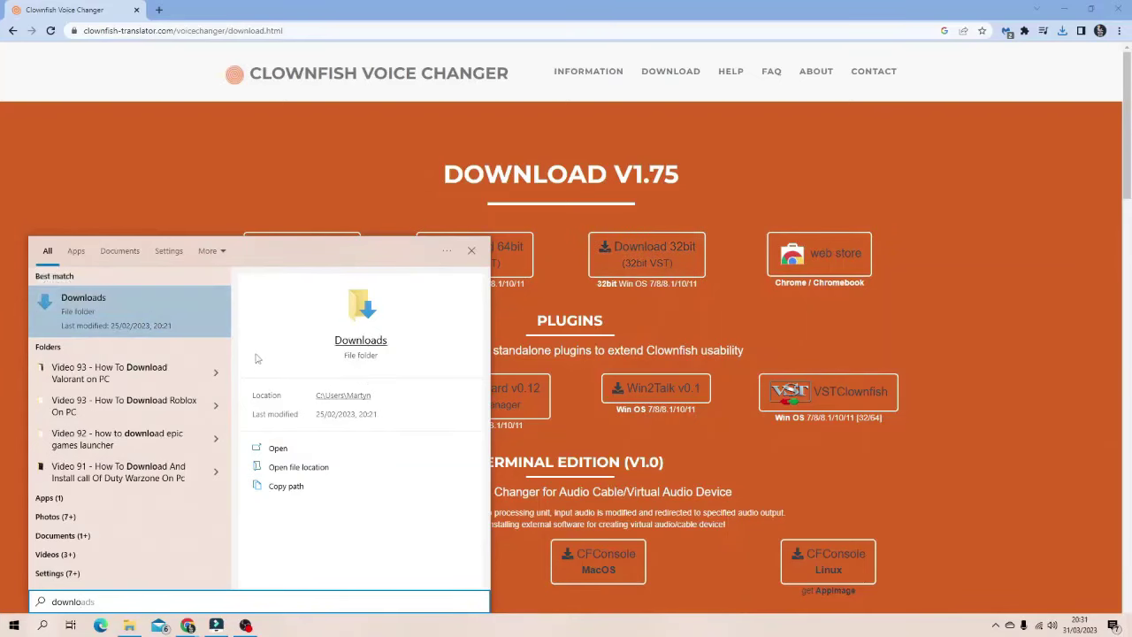
pyautogui.click(1062, 30)
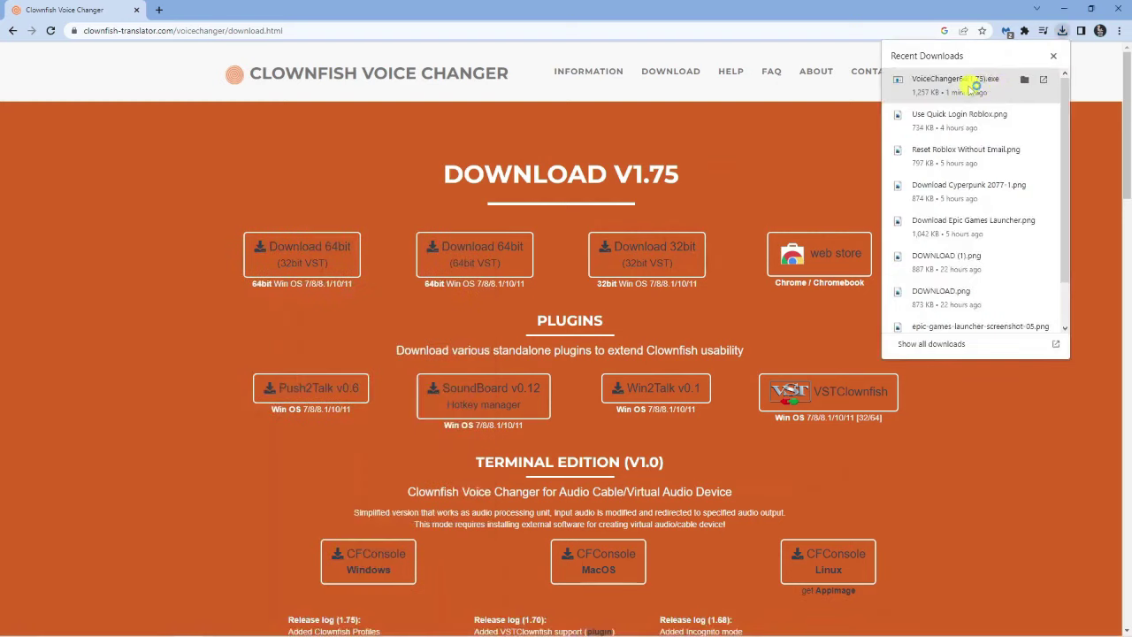
pyautogui.click(970, 86)
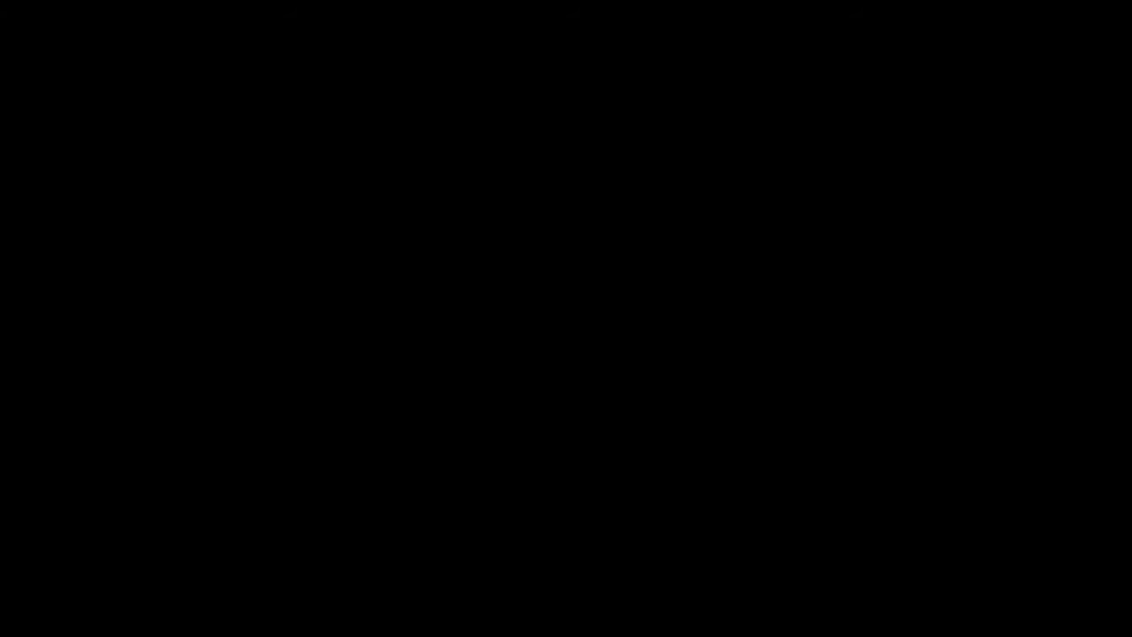
# Approve the installer and install with default components into C:\Program Files (x86)\ClownfishVoiceChanger, then finish.
pyautogui.click(532, 374)
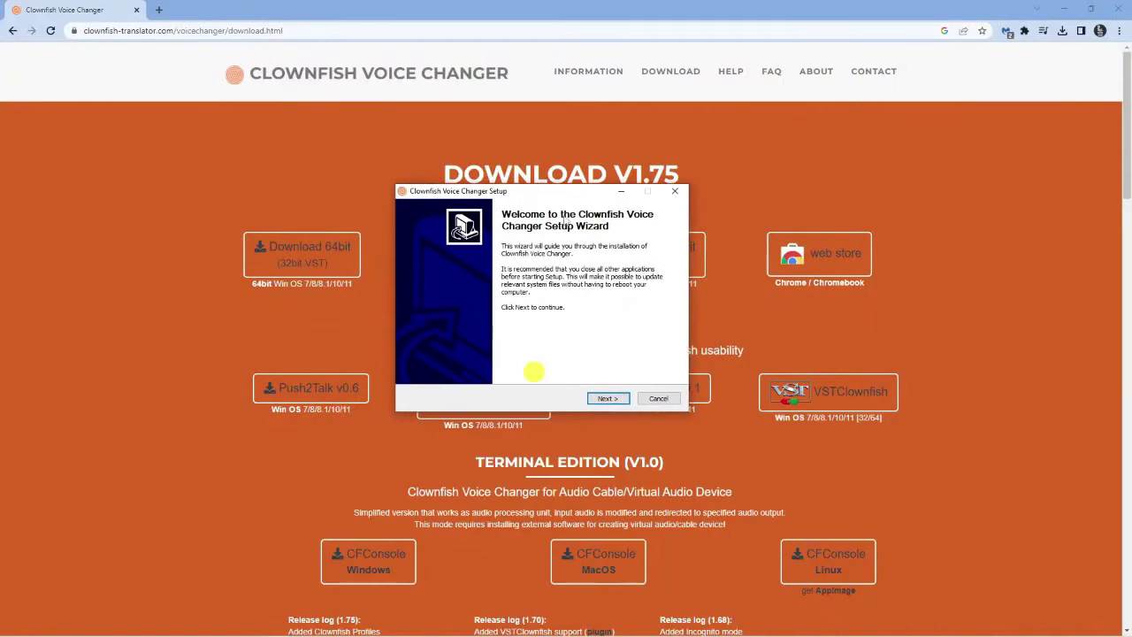
pyautogui.click(608, 398)
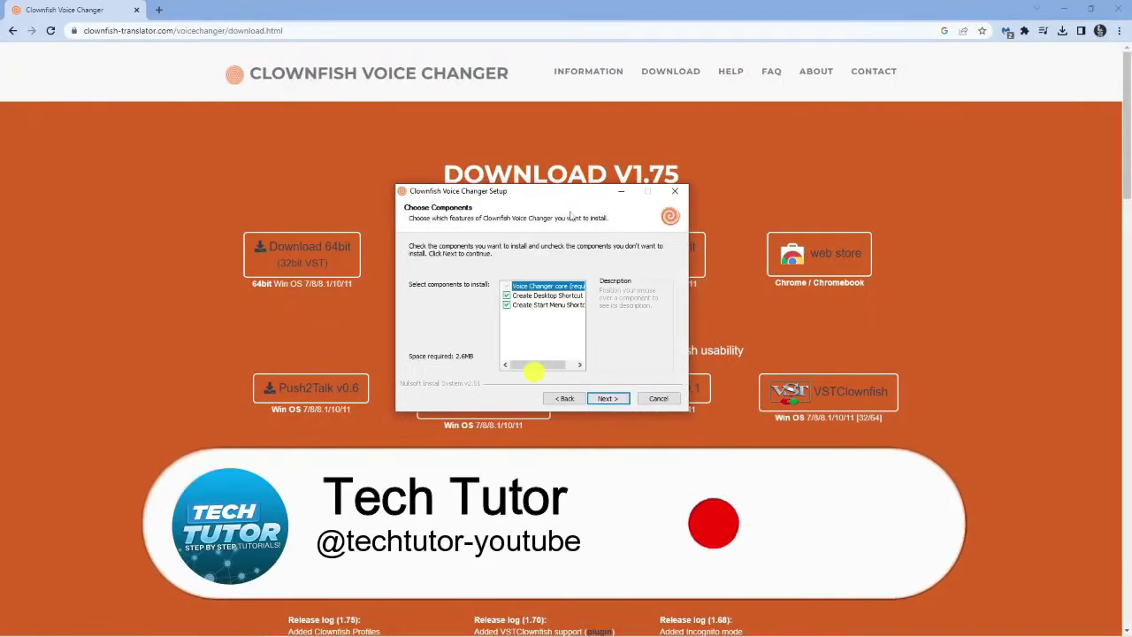
pyautogui.moveTo(570, 196); pyautogui.dragTo(708, 219)
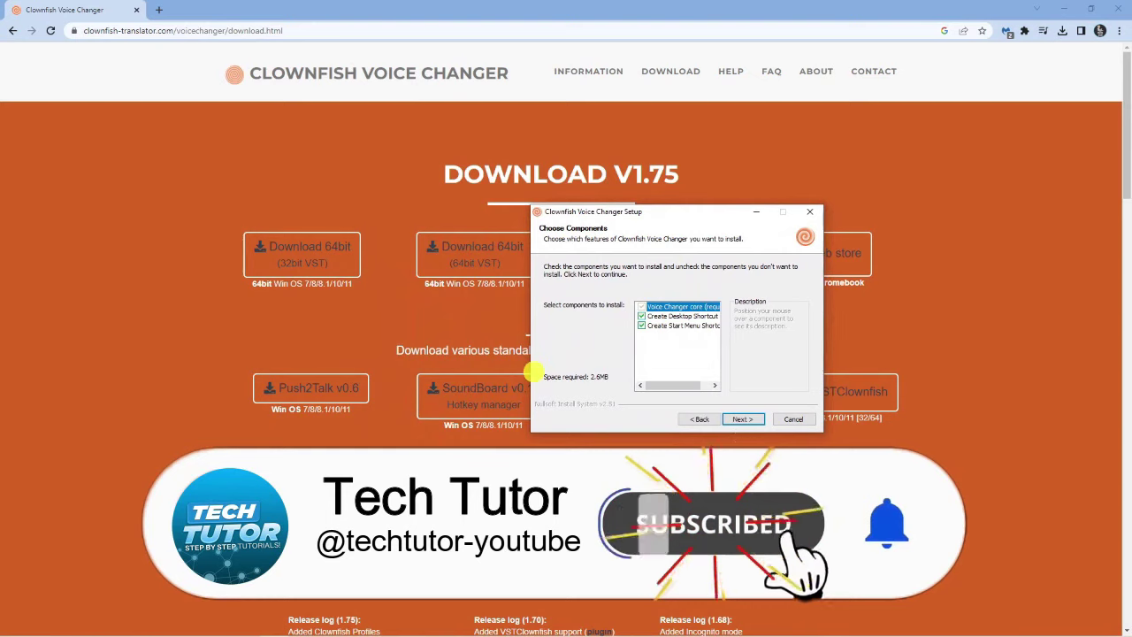
pyautogui.click(741, 419)
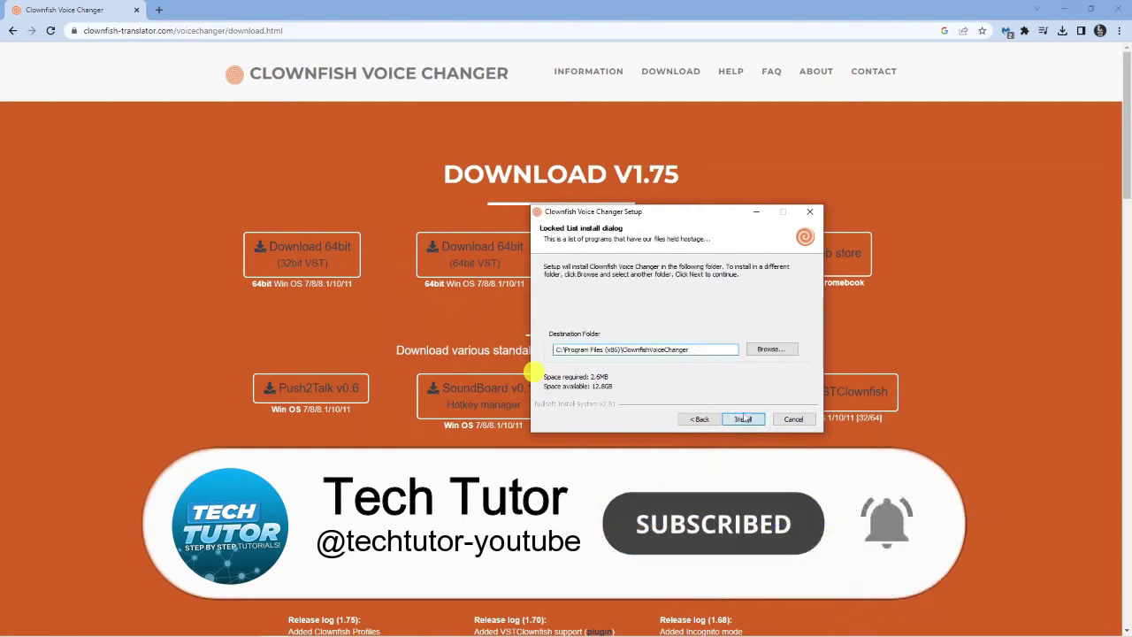
pyautogui.click(742, 418)
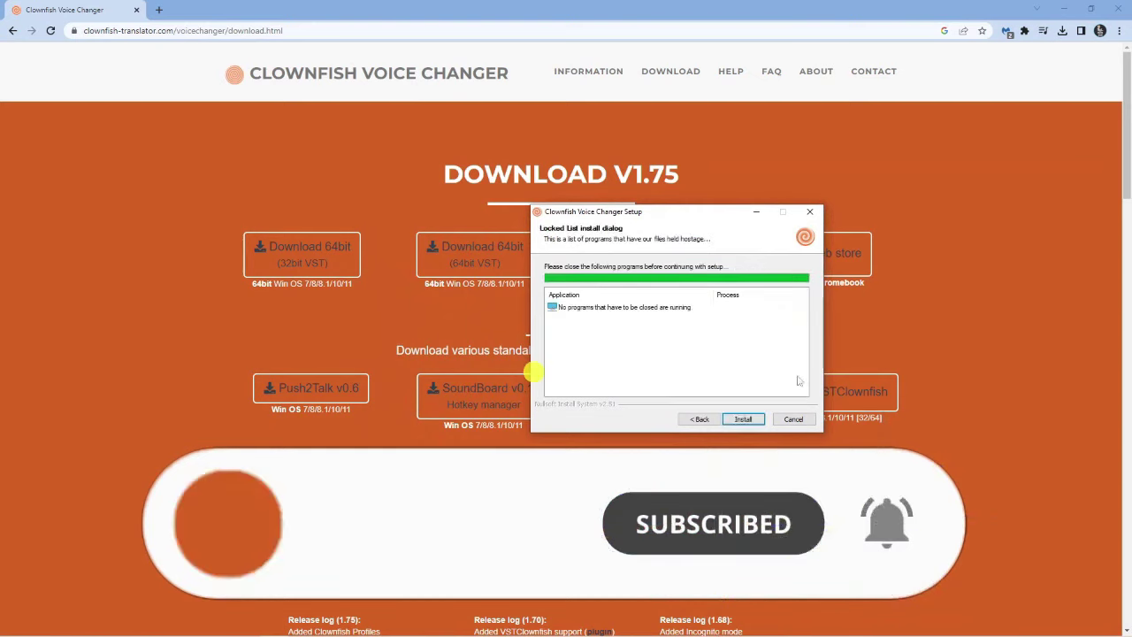
pyautogui.click(746, 419)
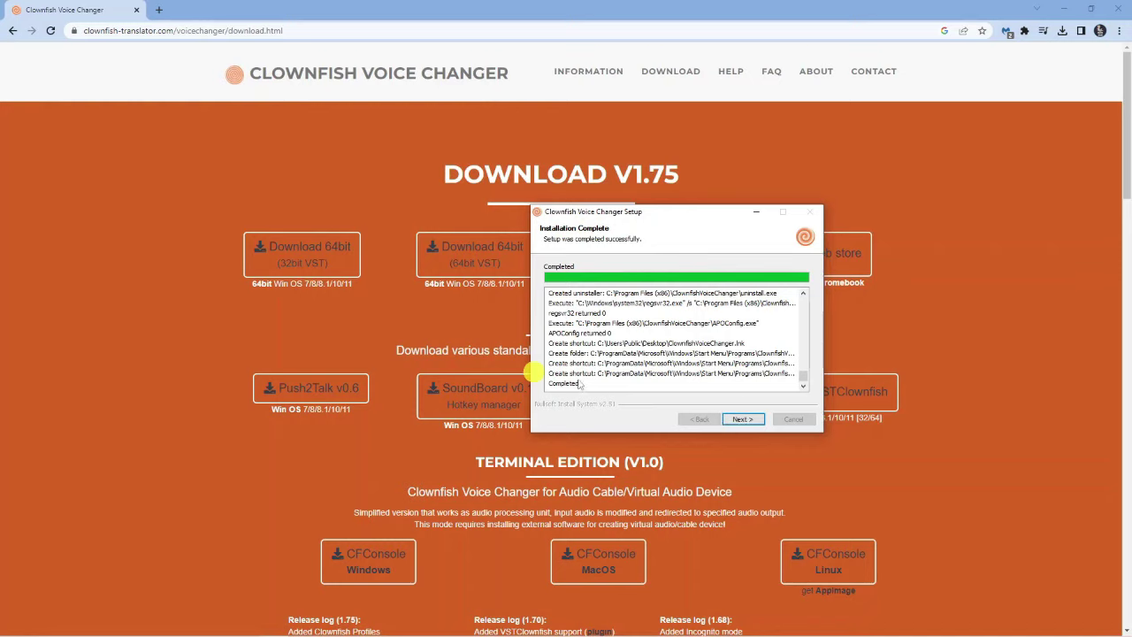
pyautogui.click(743, 419)
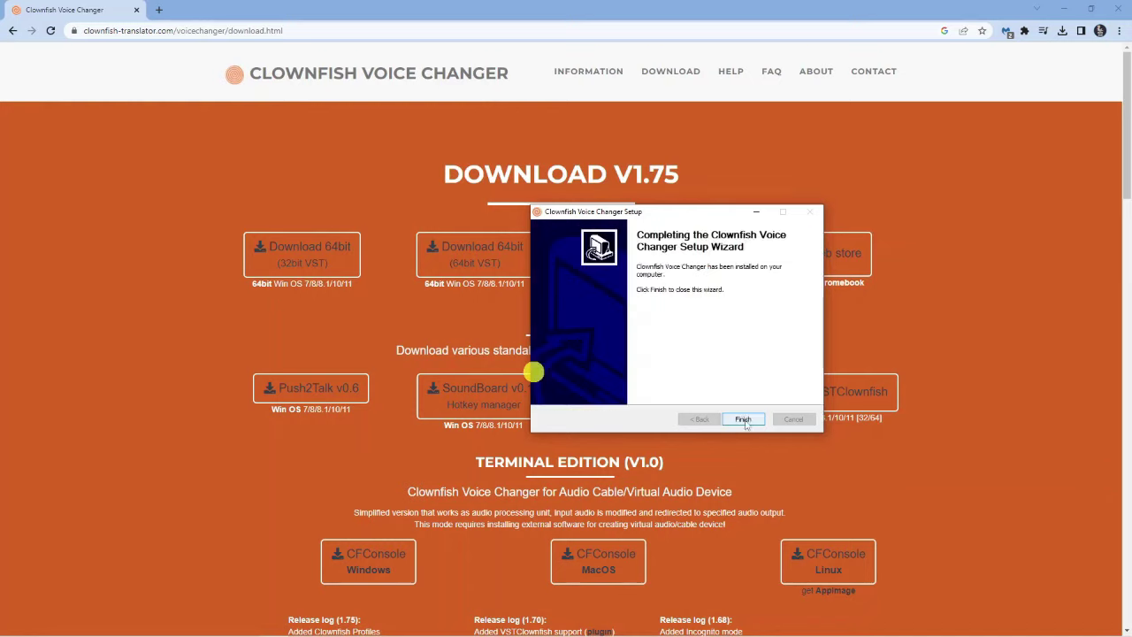
pyautogui.click(743, 419)
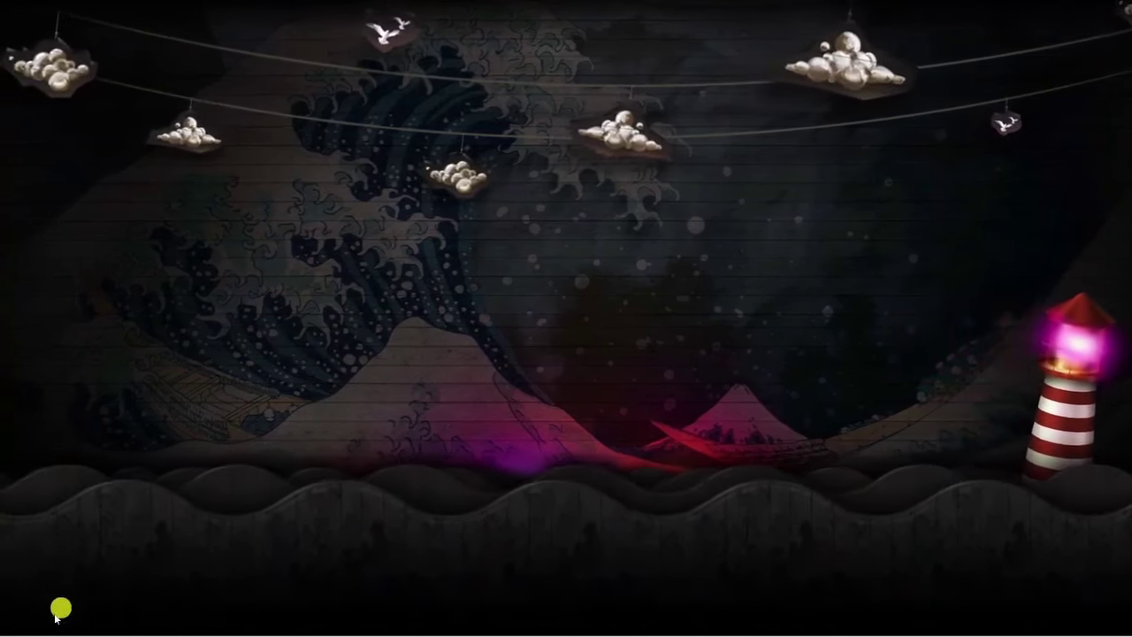
# Search Windows for 'clownf' and launch ClownfishVoiceChanger from the best match.
pyautogui.moveTo(51, 631)
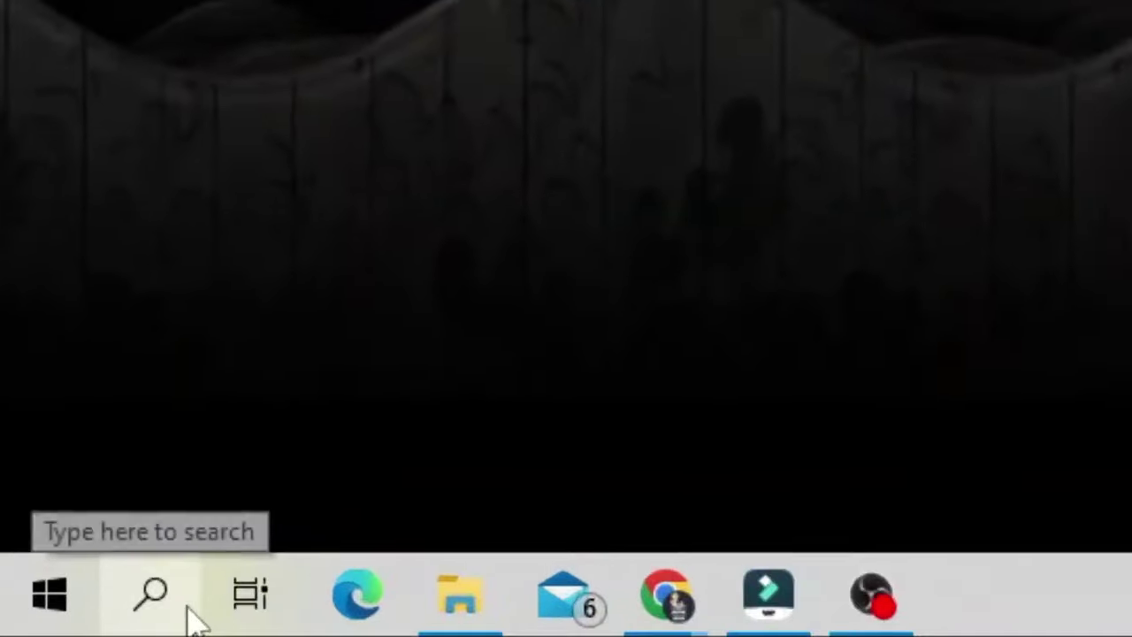
pyautogui.click(193, 619)
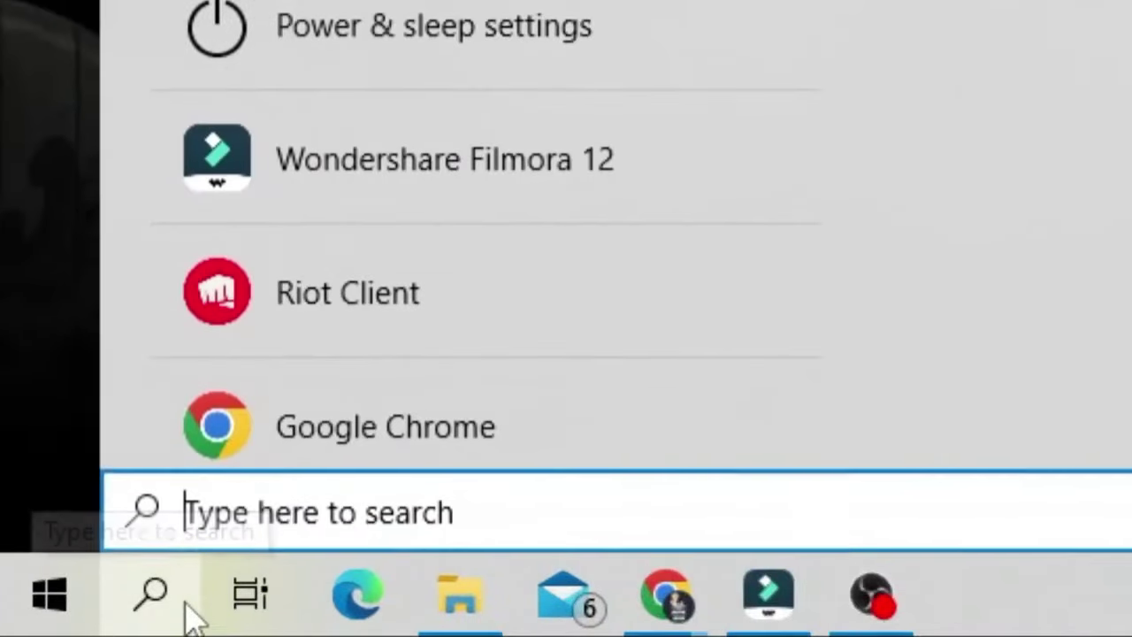
pyautogui.write('clown')
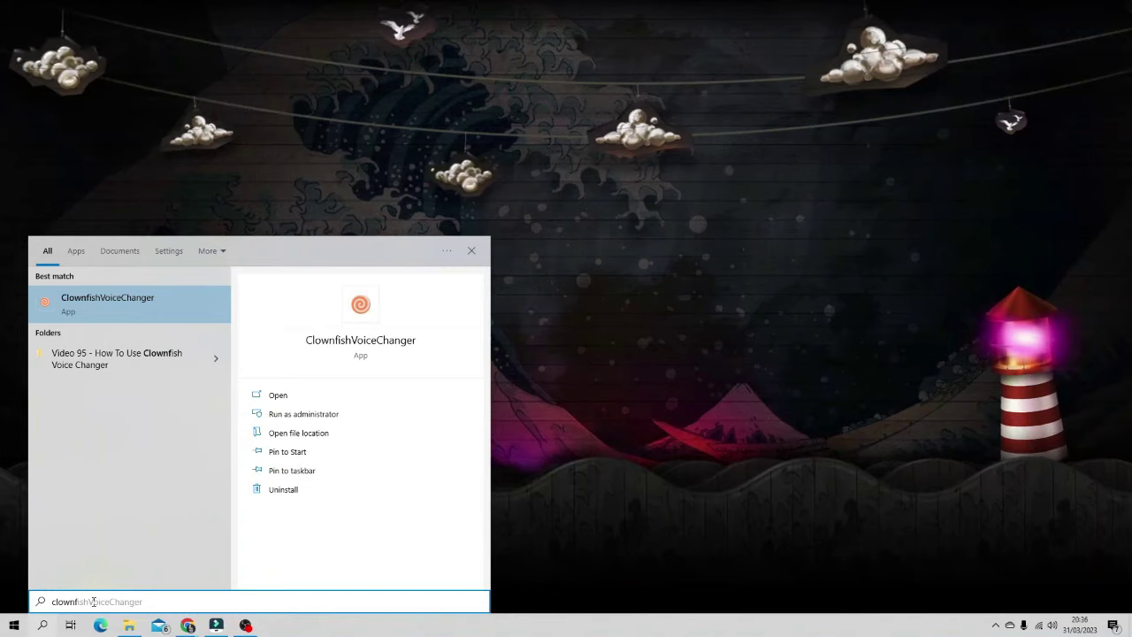
pyautogui.write('f')
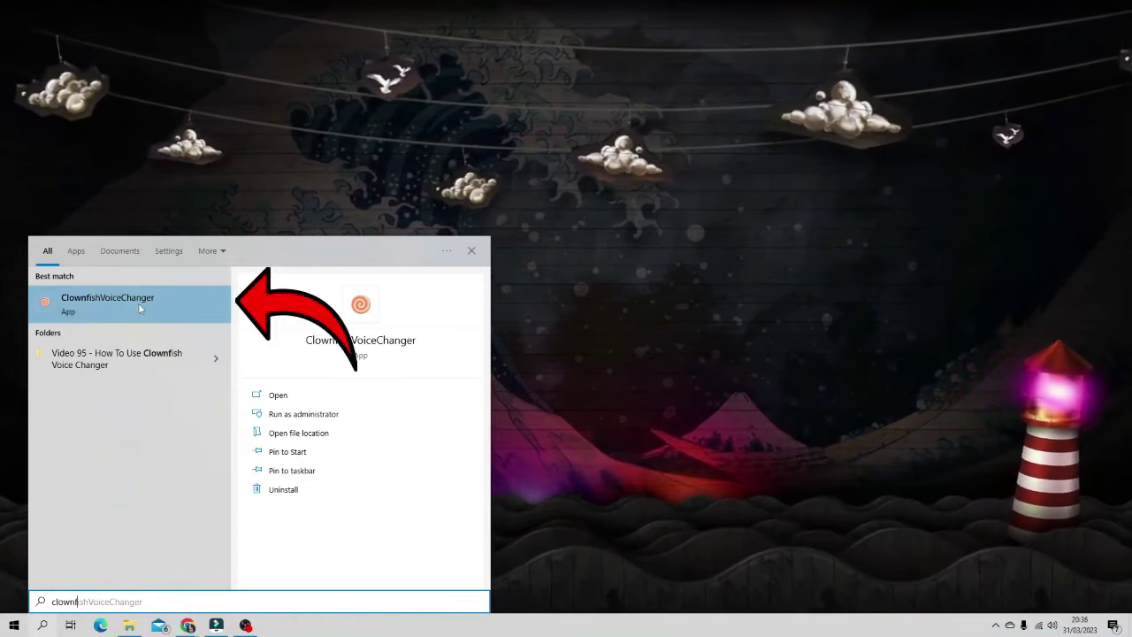
pyautogui.click(141, 304)
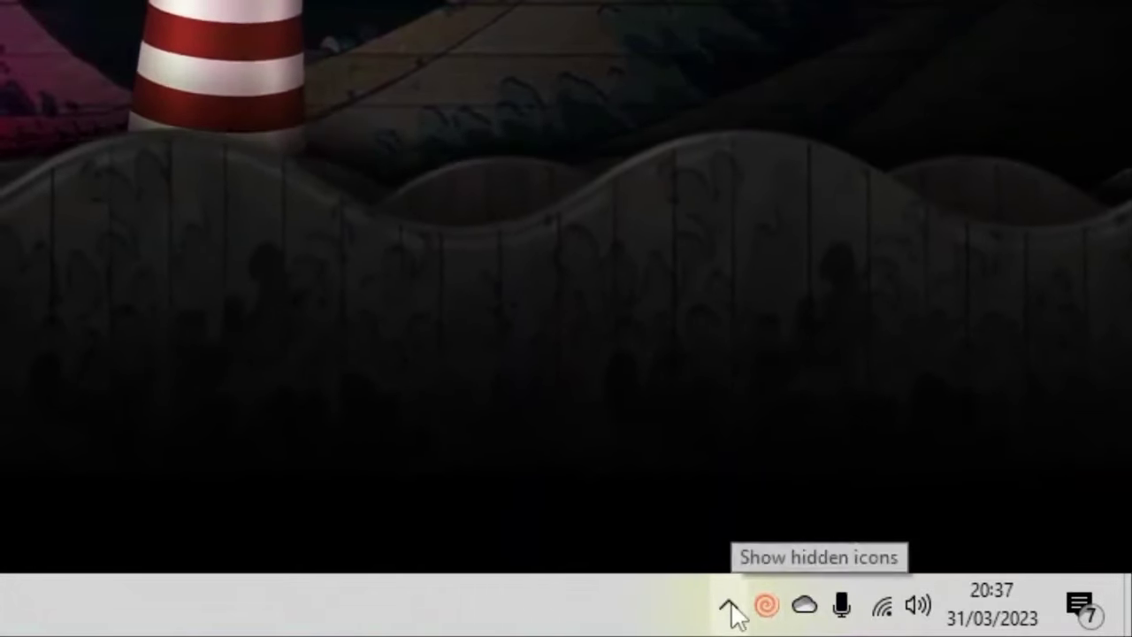
# Via the tray icon's Setup > System Integration, install Clownfish on Razer Seiren Mini and close setup.
pyautogui.click(730, 609)
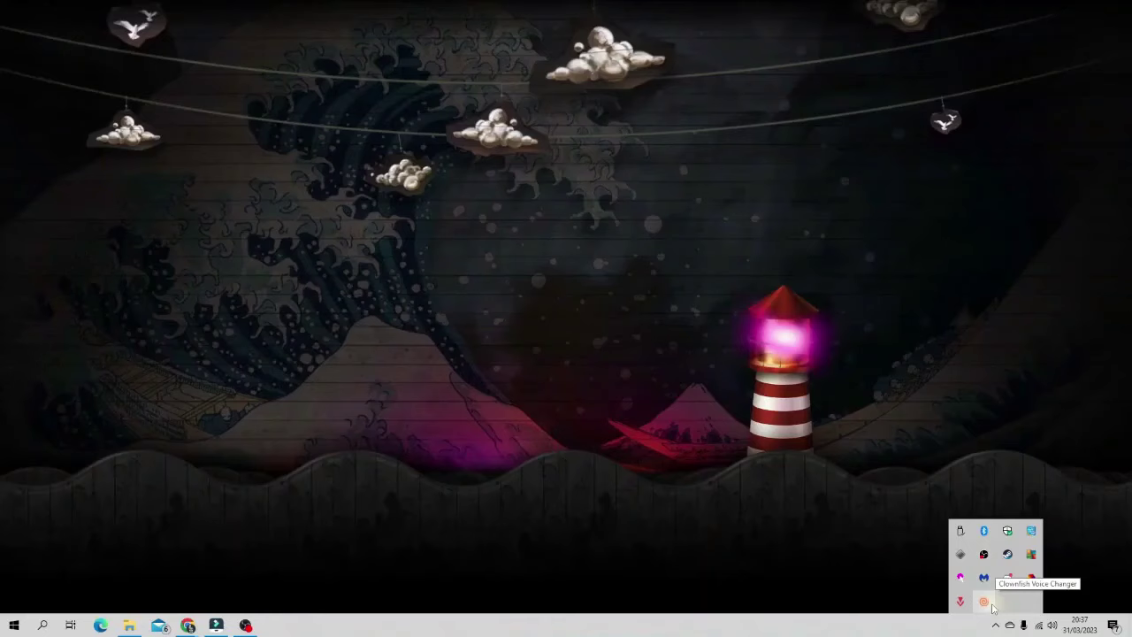
pyautogui.rightClick(988, 605)
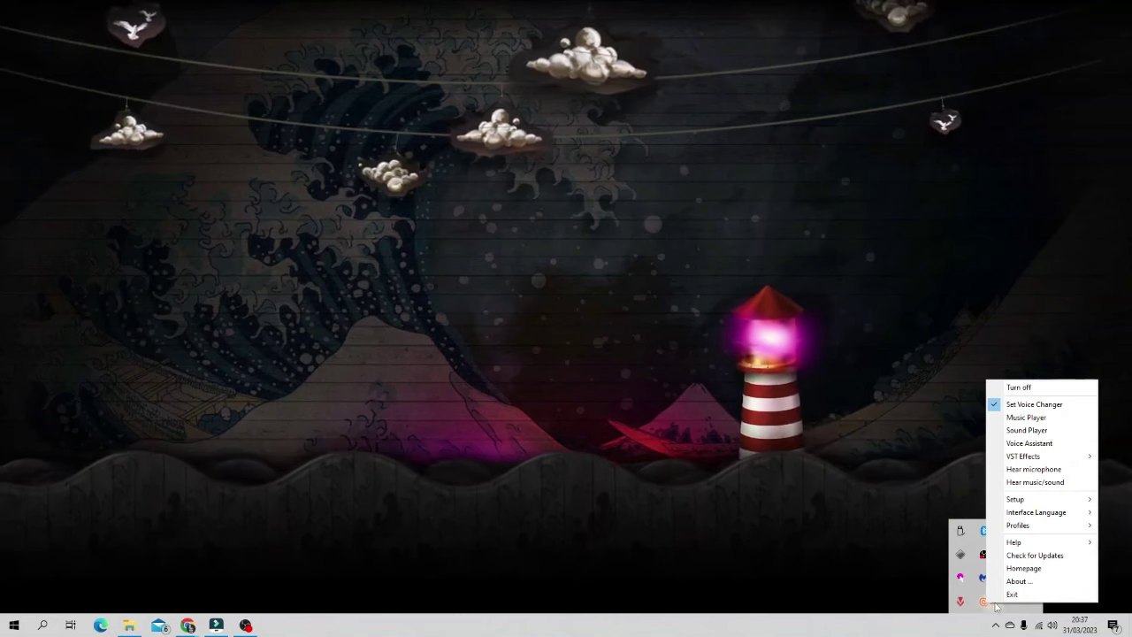
pyautogui.moveTo(1017, 501)
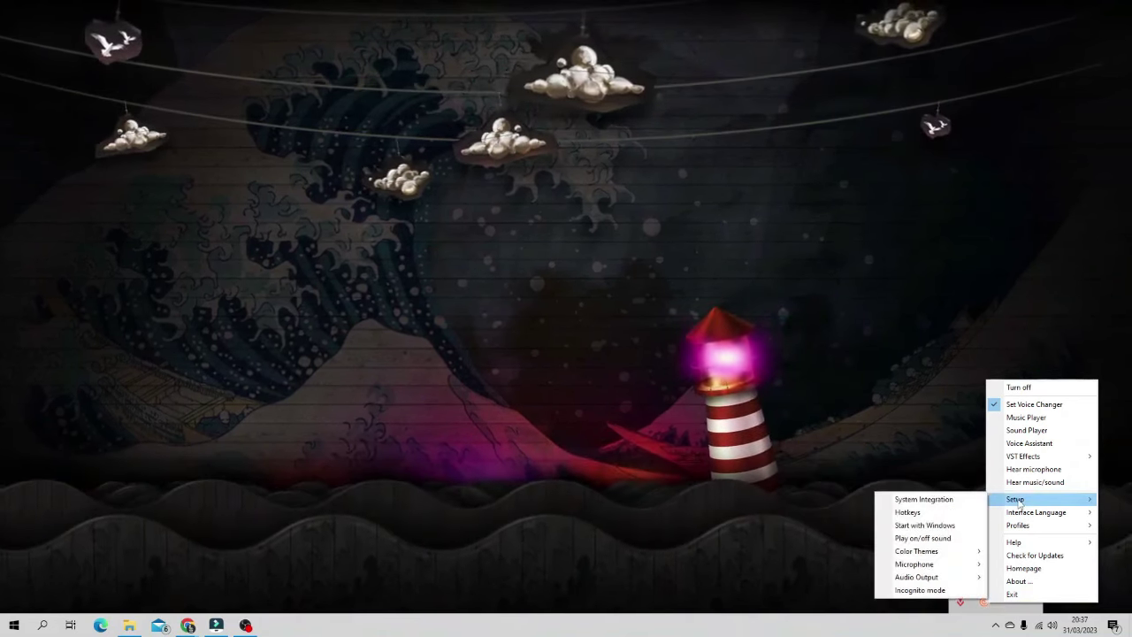
pyautogui.click(955, 501)
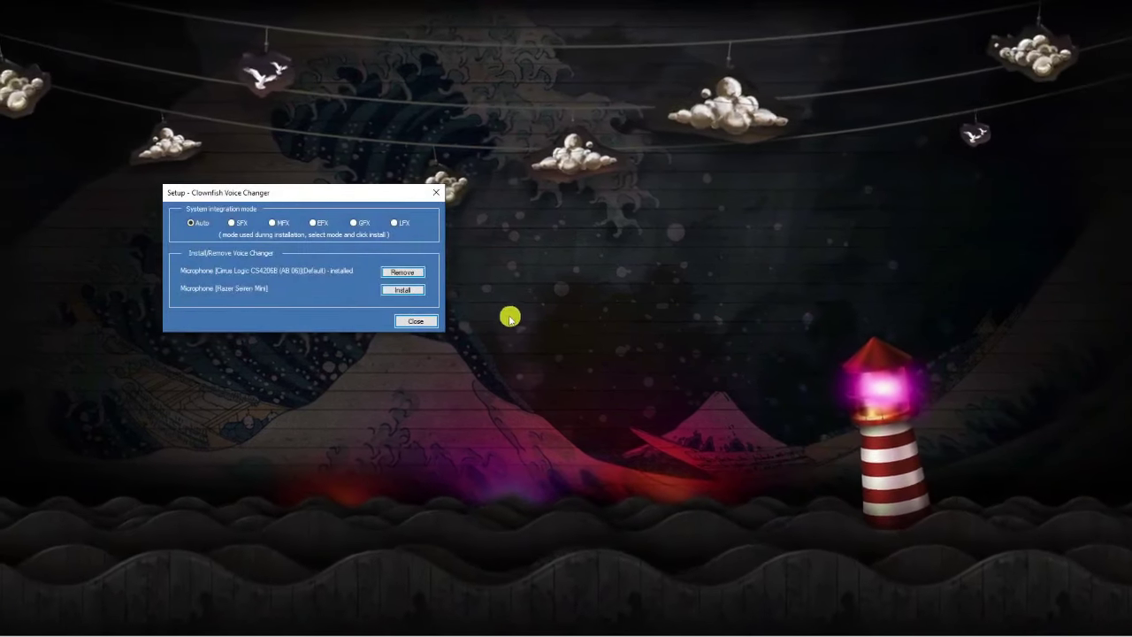
pyautogui.moveTo(336, 191)
pyautogui.mouseDown()
pyautogui.moveTo(336, 154)
pyautogui.moveTo(271, 151)
pyautogui.moveTo(345, 191)
pyautogui.mouseUp()
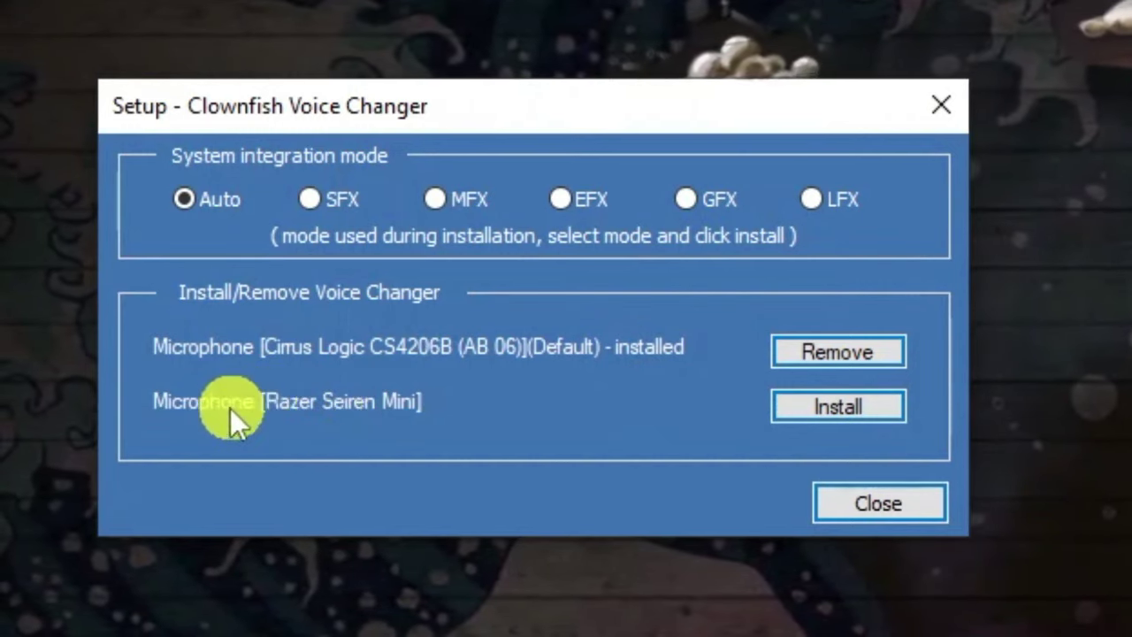
pyautogui.click(832, 407)
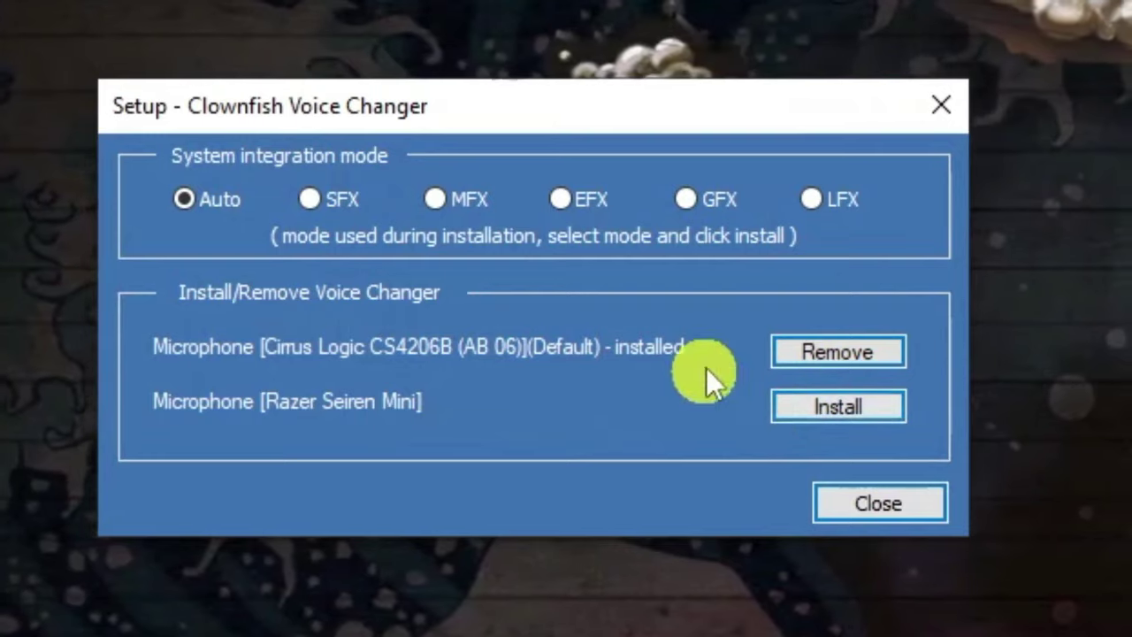
pyautogui.click(827, 407)
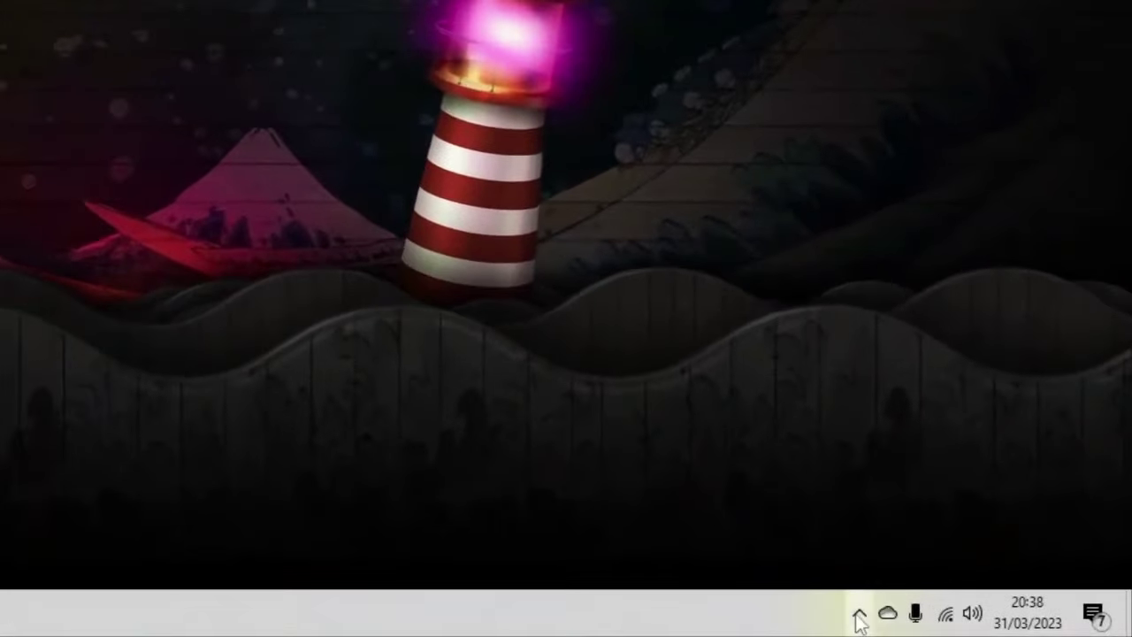
# In the tray menu's Set Voice Changer window, clear the Male pitch effect and close it.
pyautogui.click(895, 619)
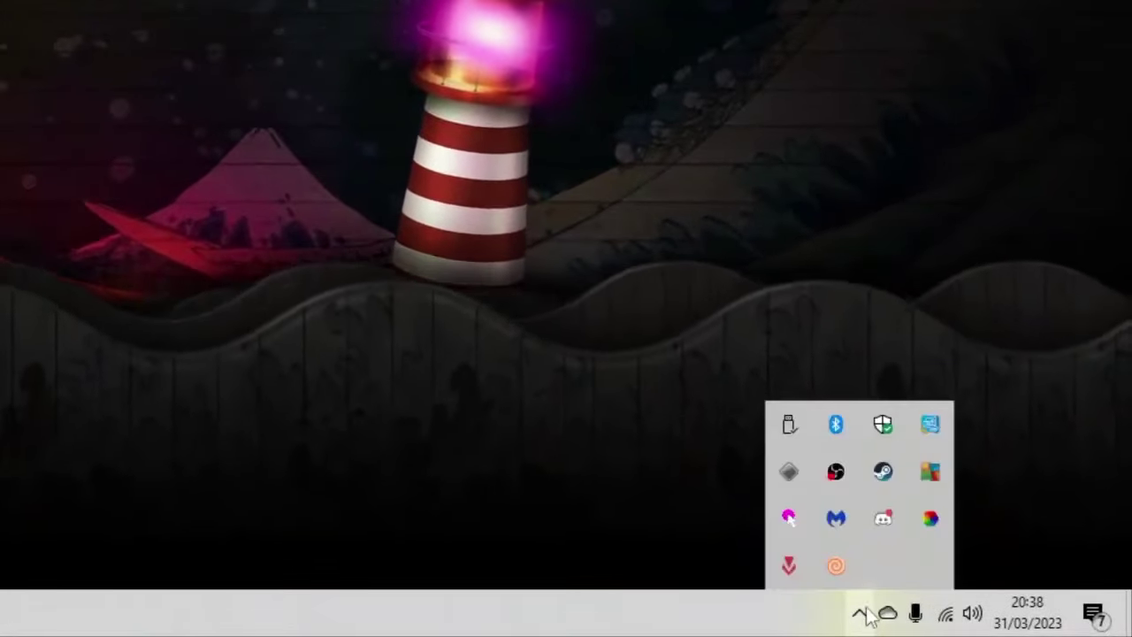
pyautogui.rightClick(836, 567)
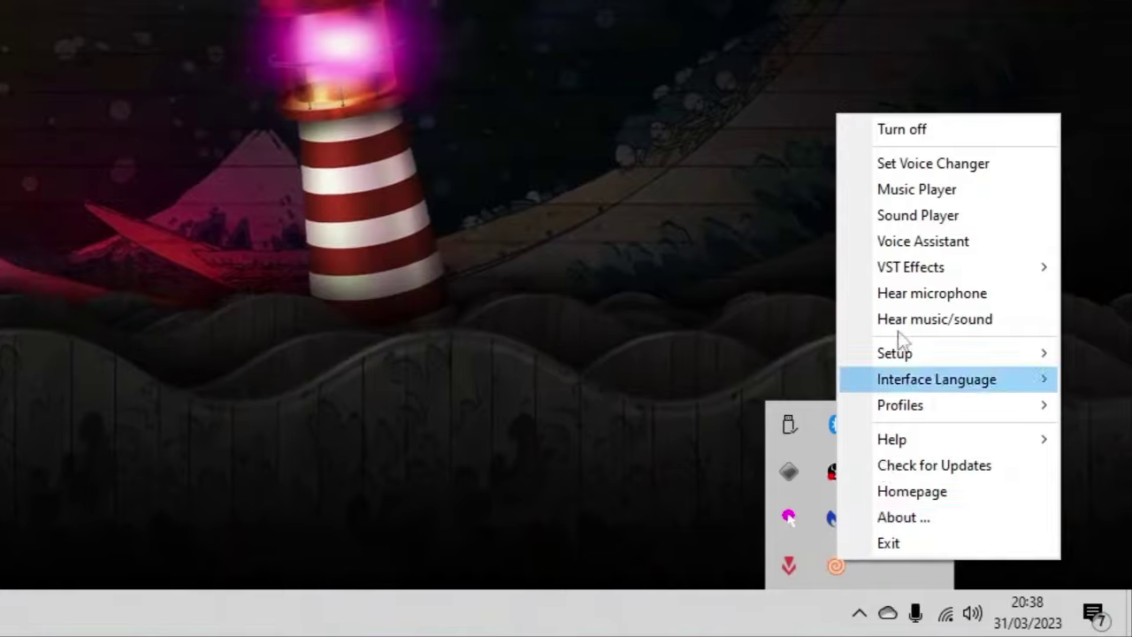
pyautogui.click(933, 164)
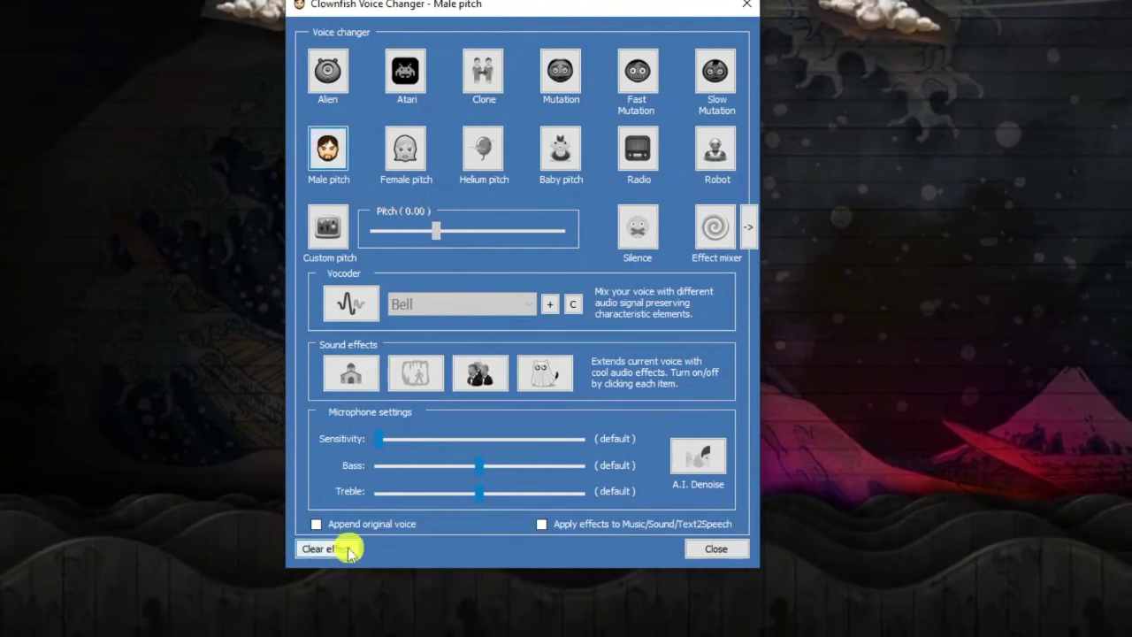
pyautogui.click(347, 549)
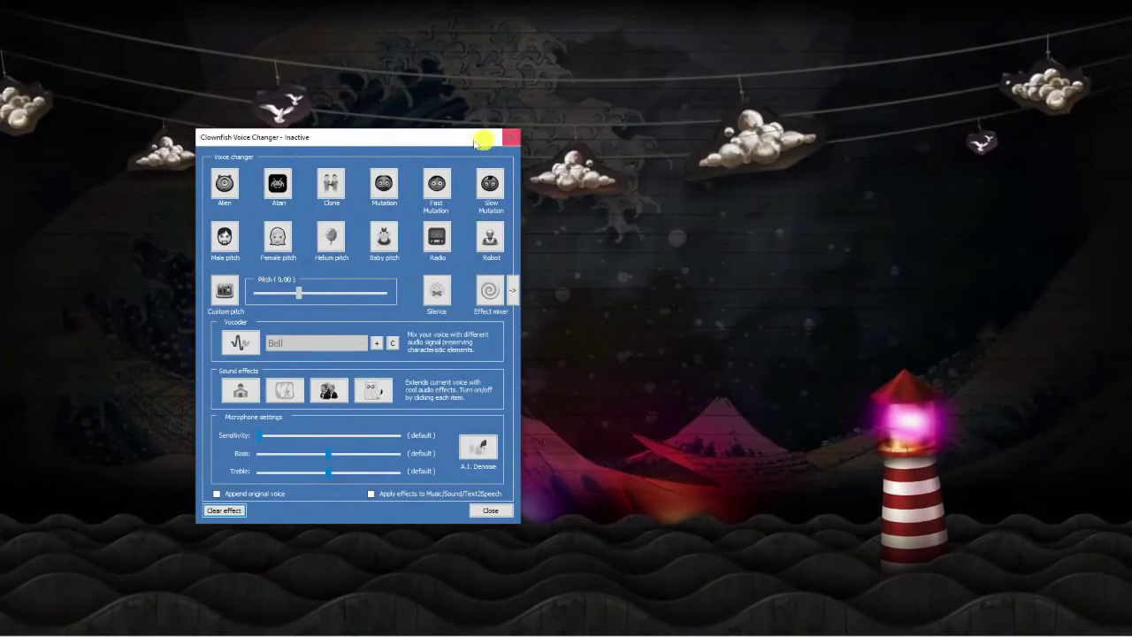
pyautogui.click(515, 135)
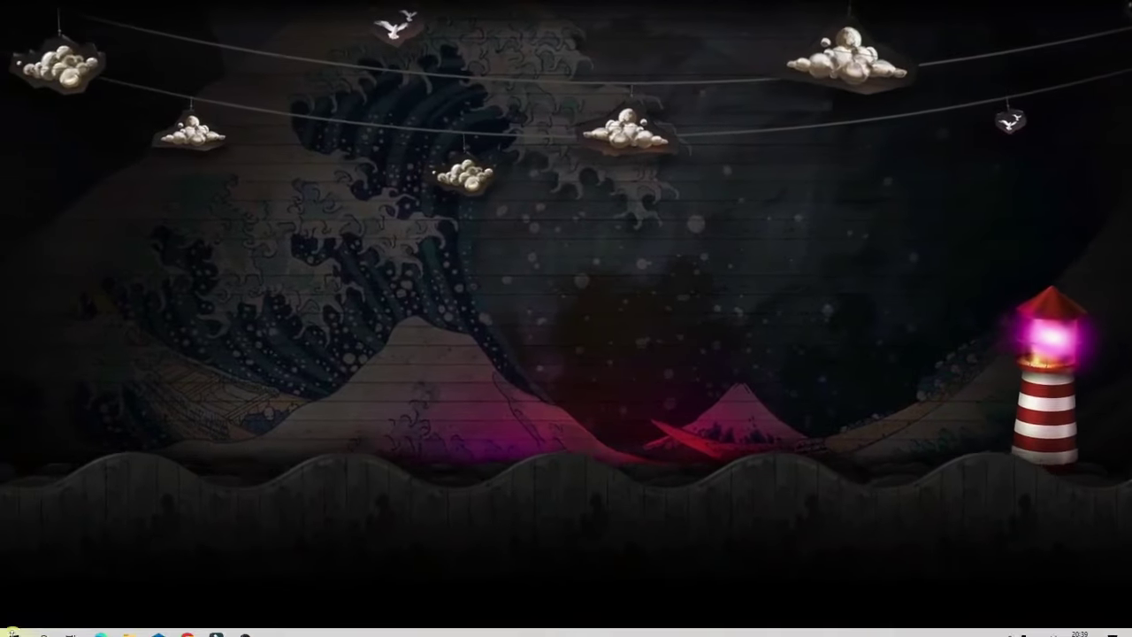
# Launch Discord from a 'discord' Windows search and open User Settings via the gear icon.
pyautogui.click(42, 633)
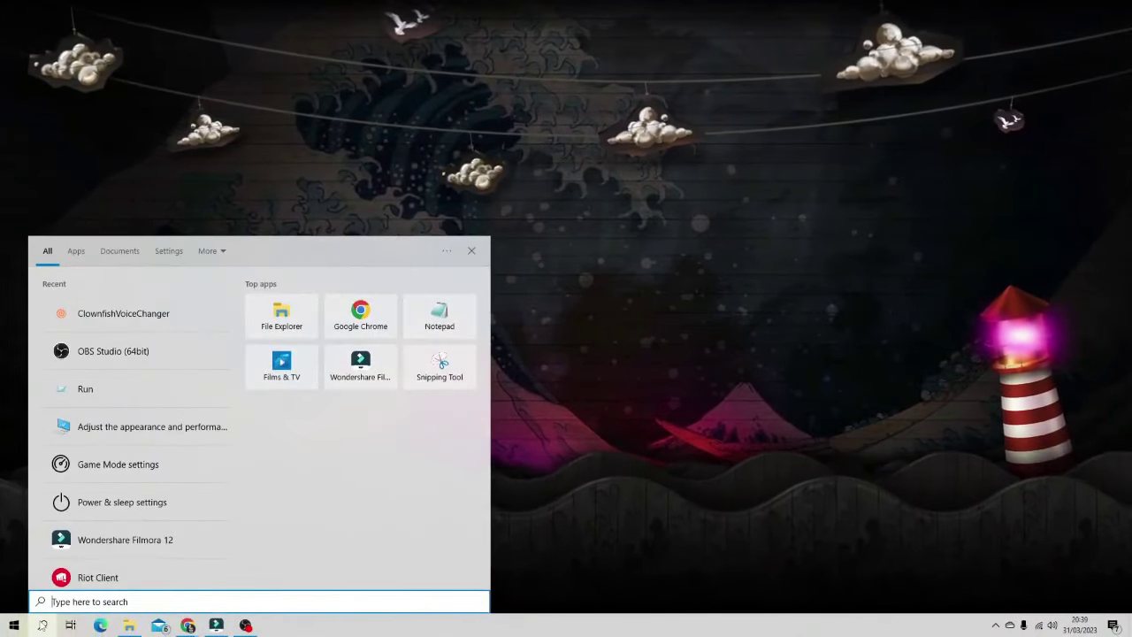
pyautogui.write('disc')
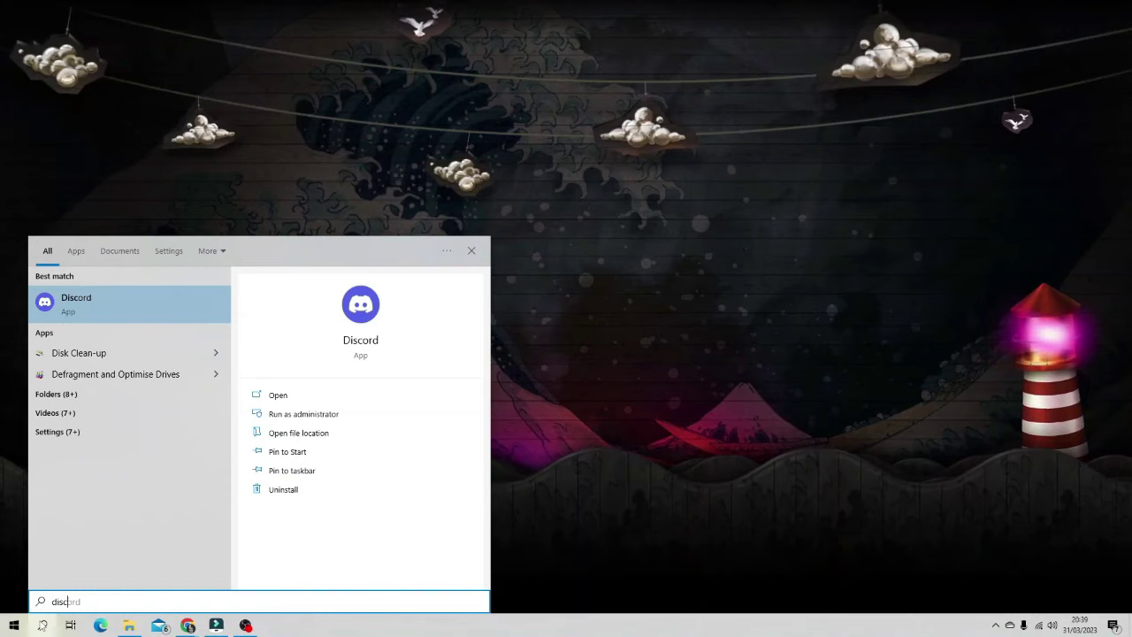
pyautogui.write('ord')
pyautogui.click(68, 299)
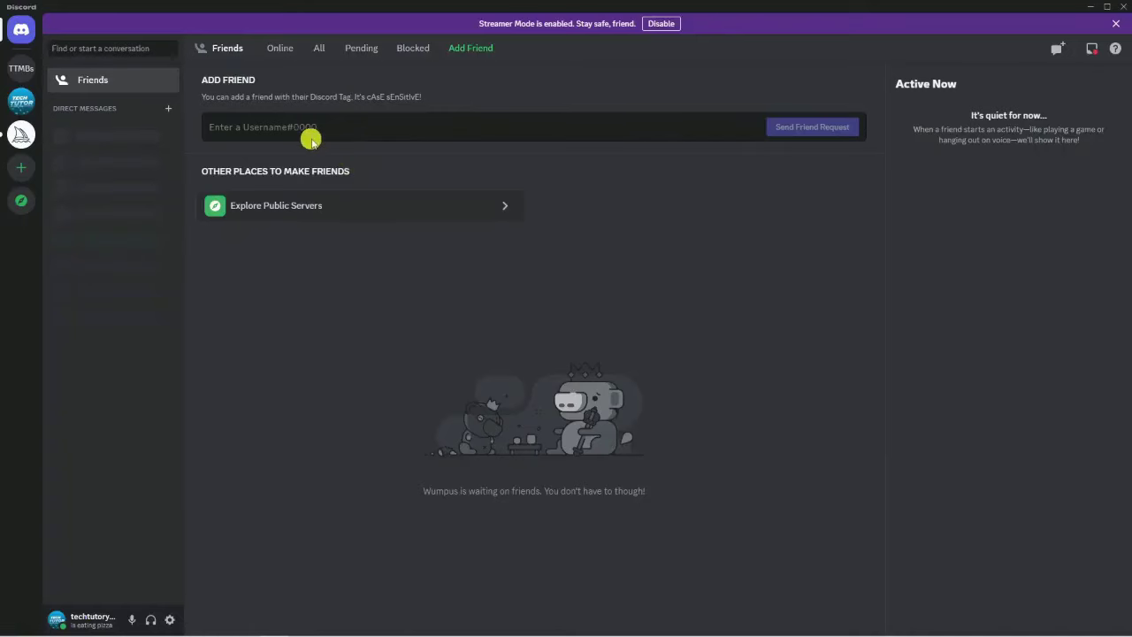
pyautogui.click(172, 620)
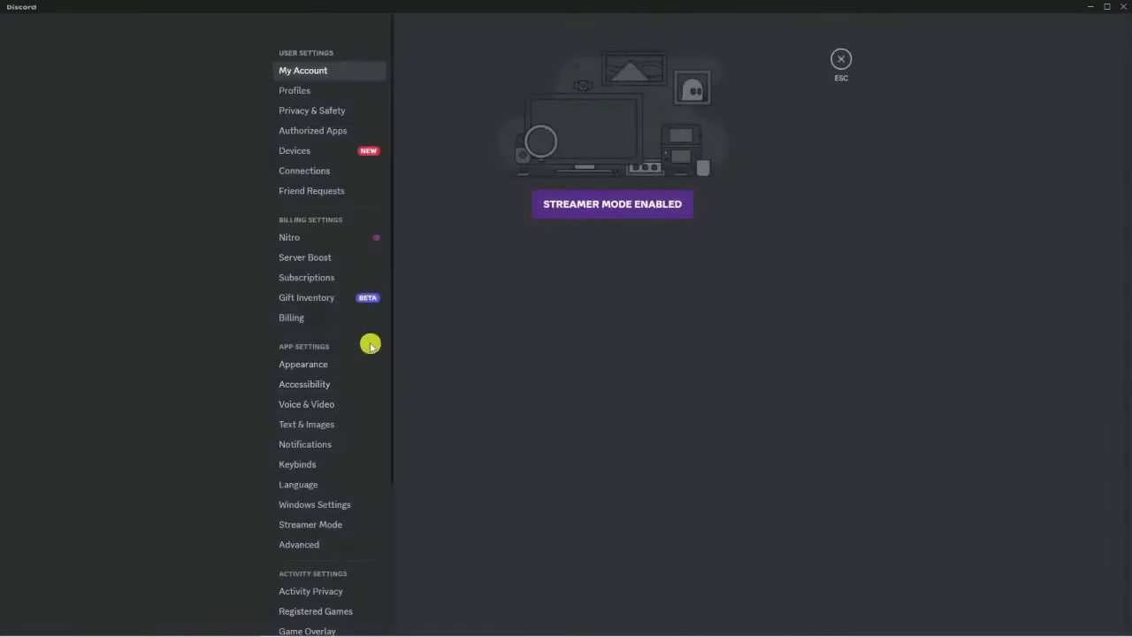
# Under Voice & Video, change Input Device from Default to Microphone (Razer Seiren Mini).
pyautogui.click(333, 406)
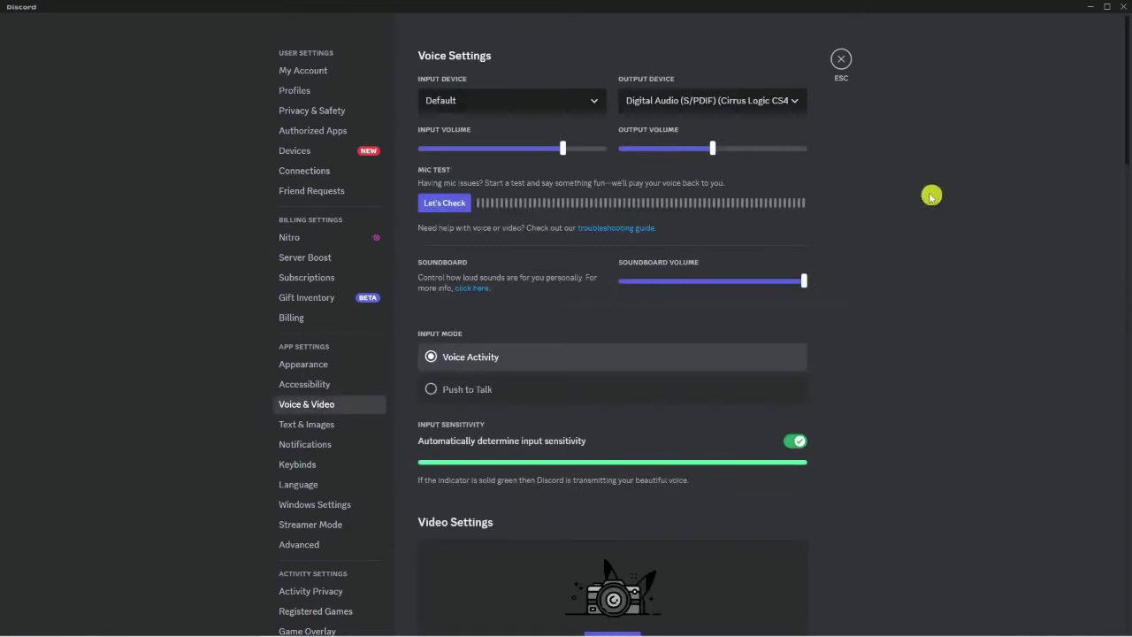
pyautogui.click(517, 102)
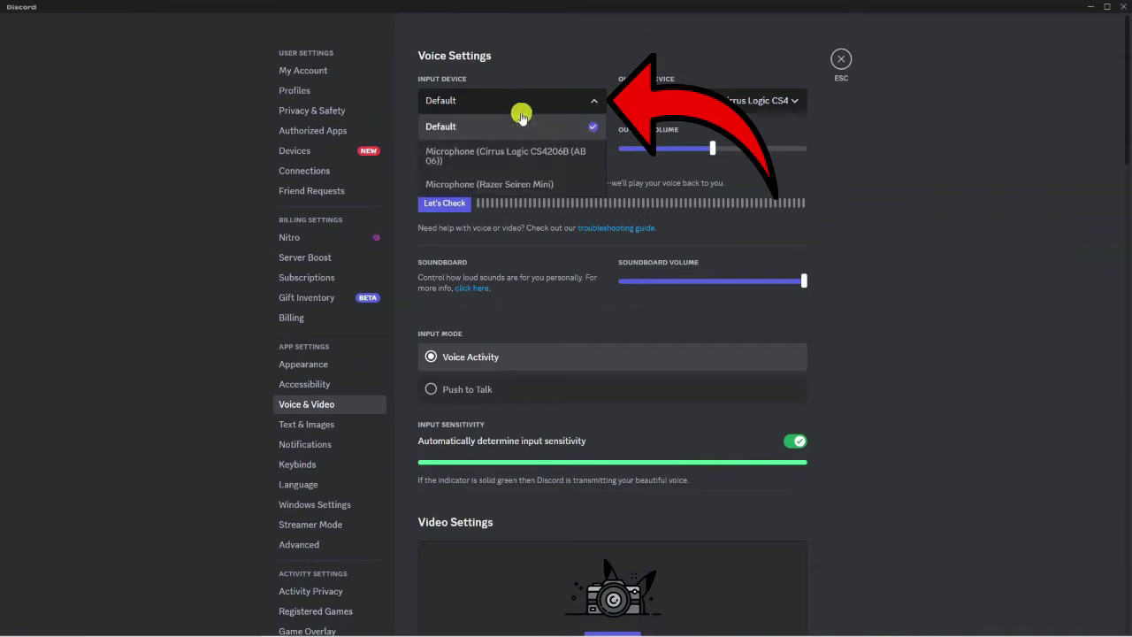
pyautogui.click(546, 186)
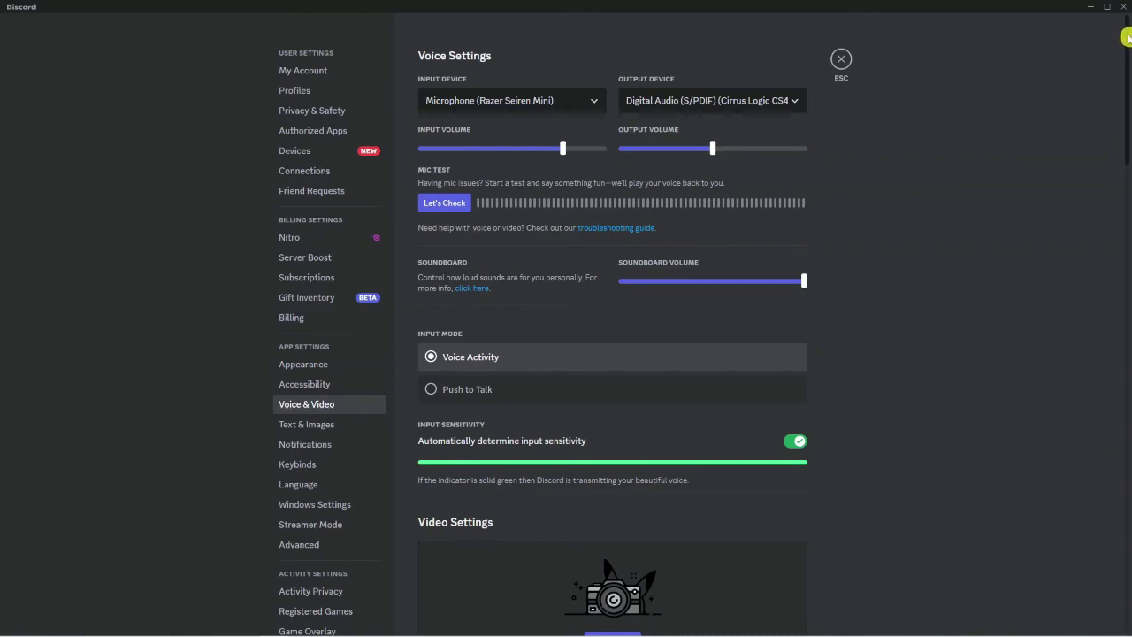
# Restore down Discord and reopen Clownfish's Set Voice Changer window from the tray menu.
pyautogui.click(1107, 11)
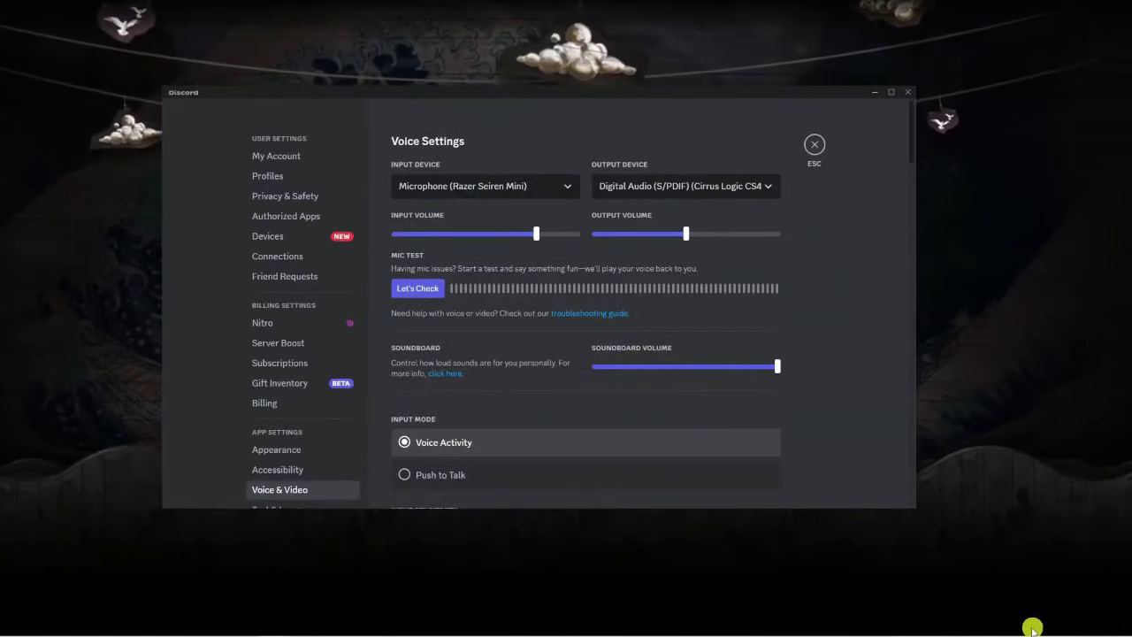
pyautogui.click(996, 624)
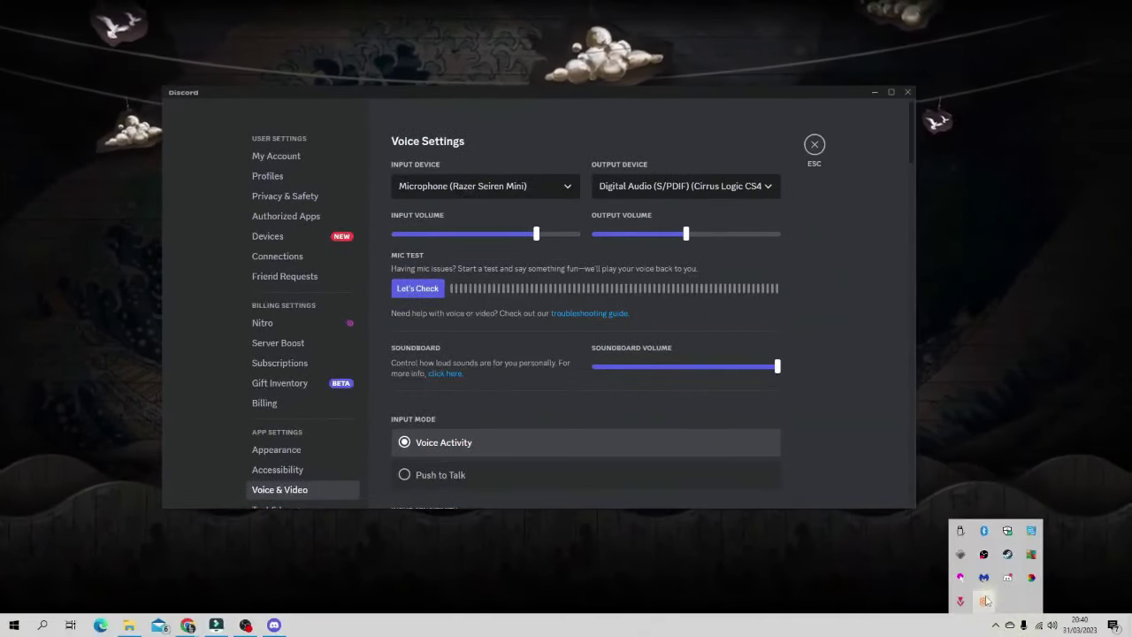
pyautogui.rightClick(985, 598)
pyautogui.click(1021, 397)
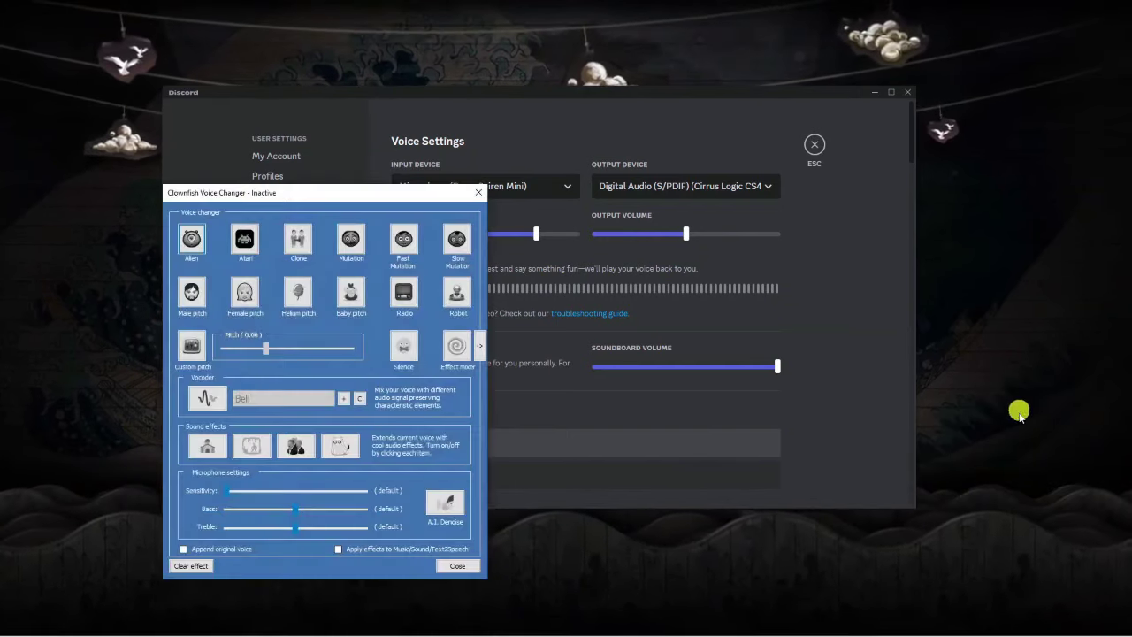